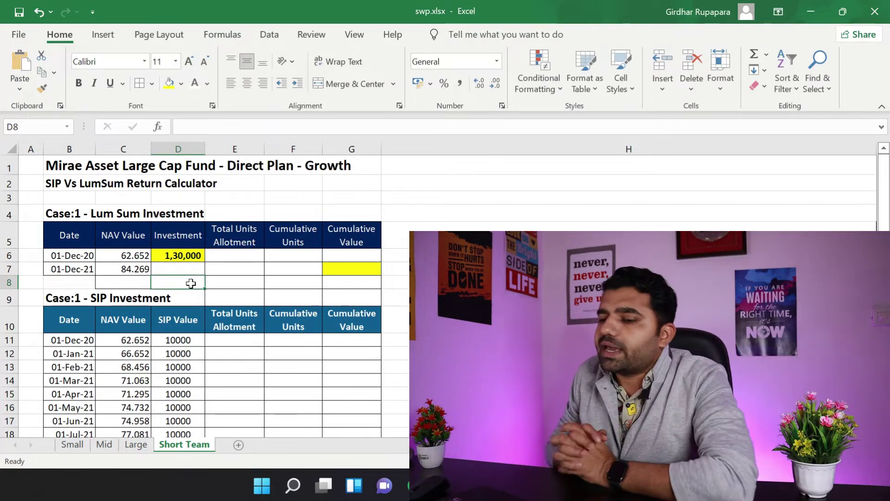
Review the fund title and the lump sum table's start date, NAV value and investment amount
click(124, 209)
click(159, 218)
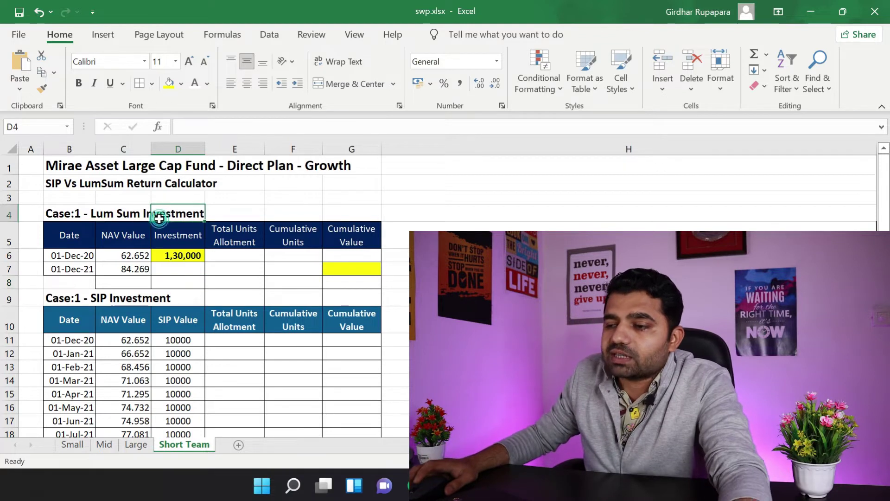
click(69, 167)
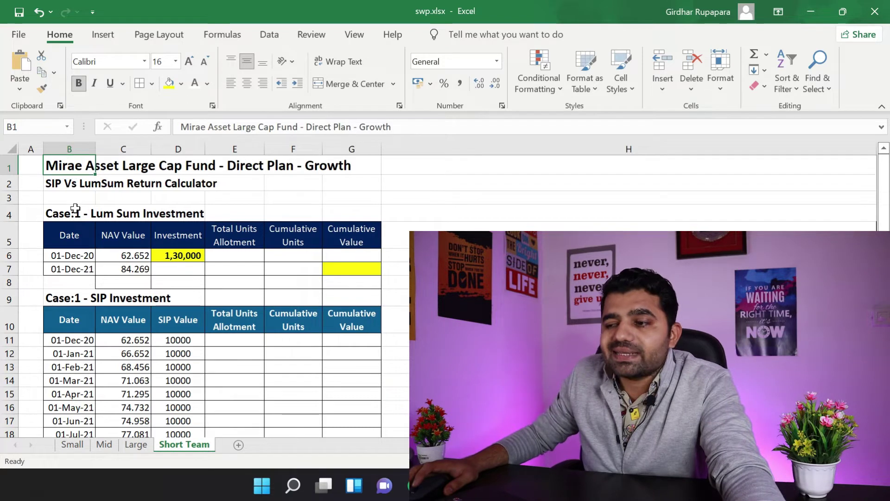
click(179, 256)
click(75, 254)
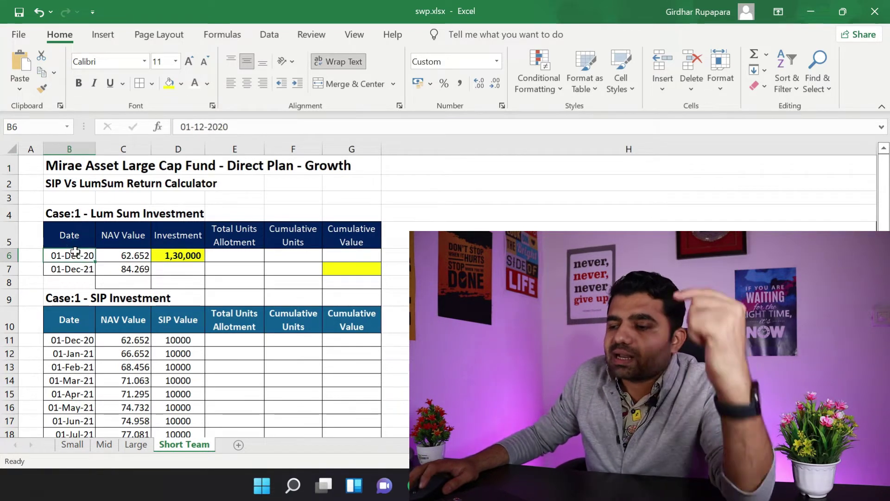
click(192, 256)
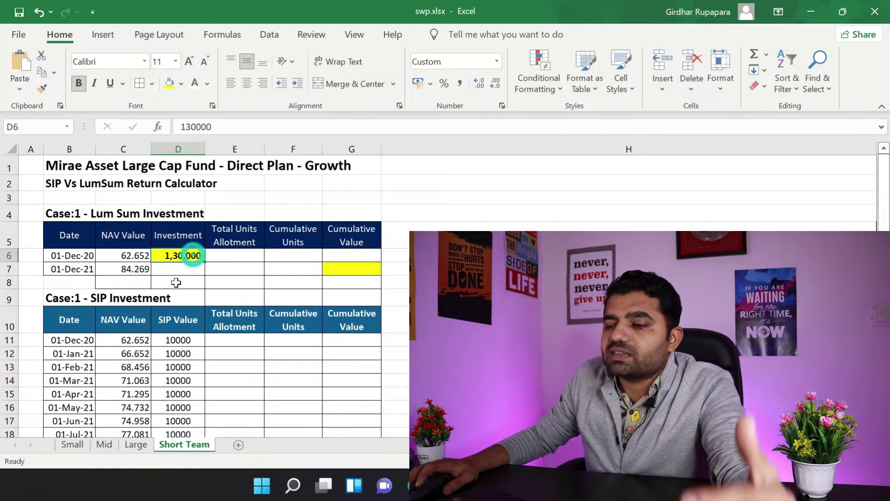
click(138, 254)
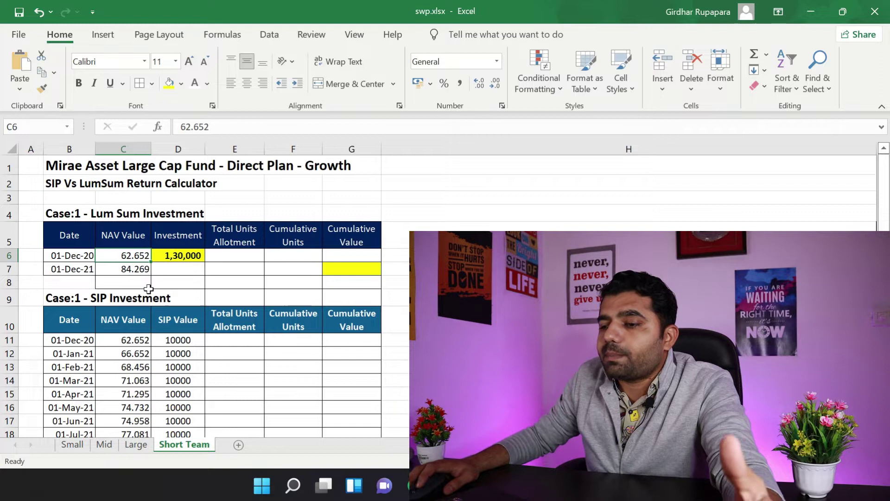
click(188, 258)
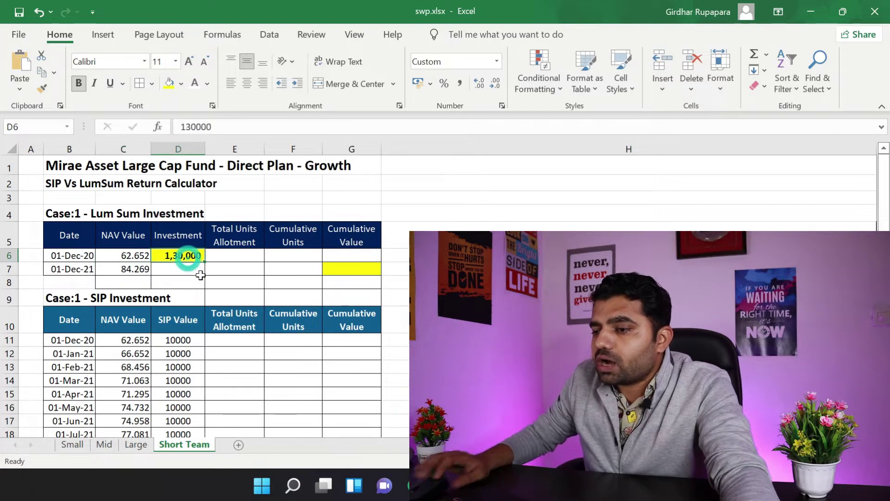
click(126, 255)
click(183, 257)
Calculate the lump sum Total Units Allotment in E6 by dividing the investment by the NAV, =D6/C6
click(237, 259)
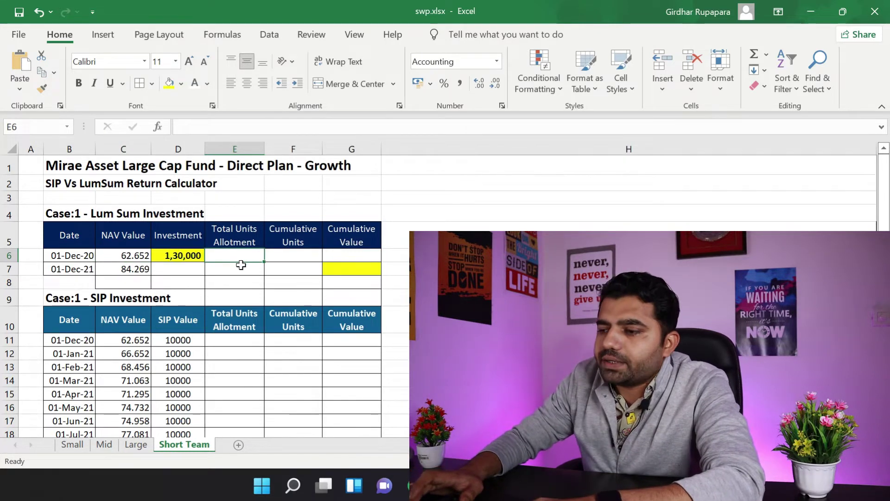
text(=)
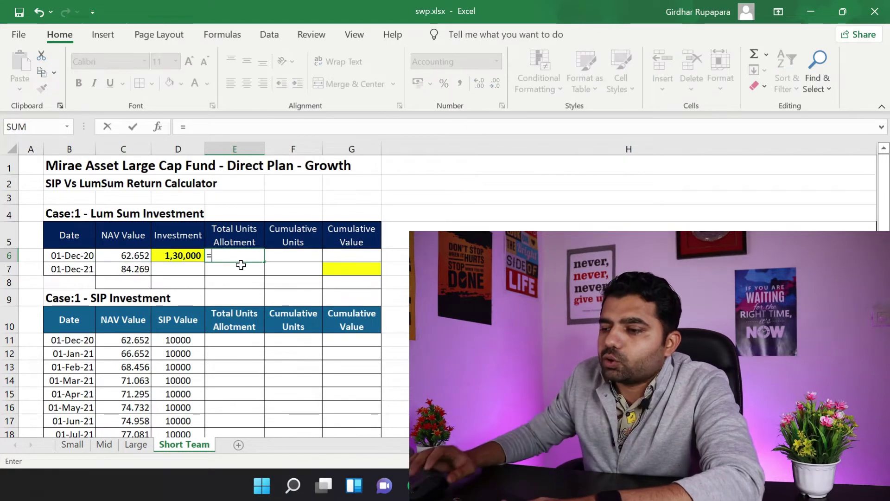
click(174, 258)
text(/)
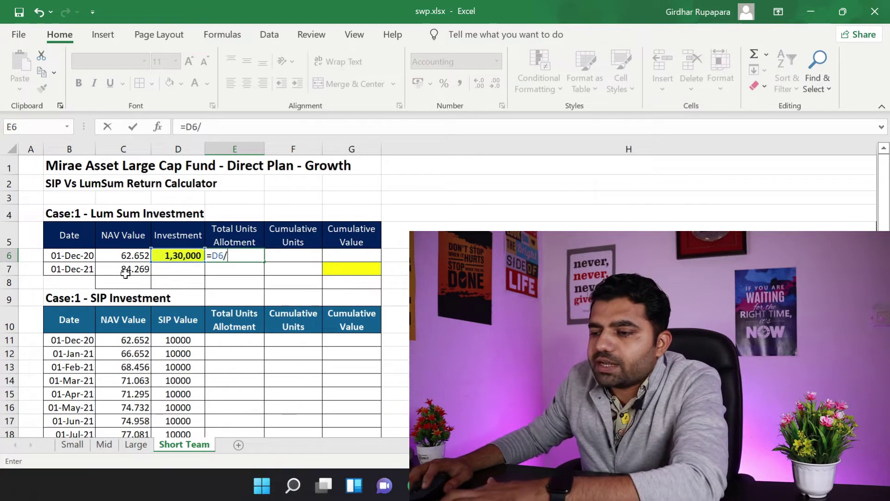
click(129, 255)
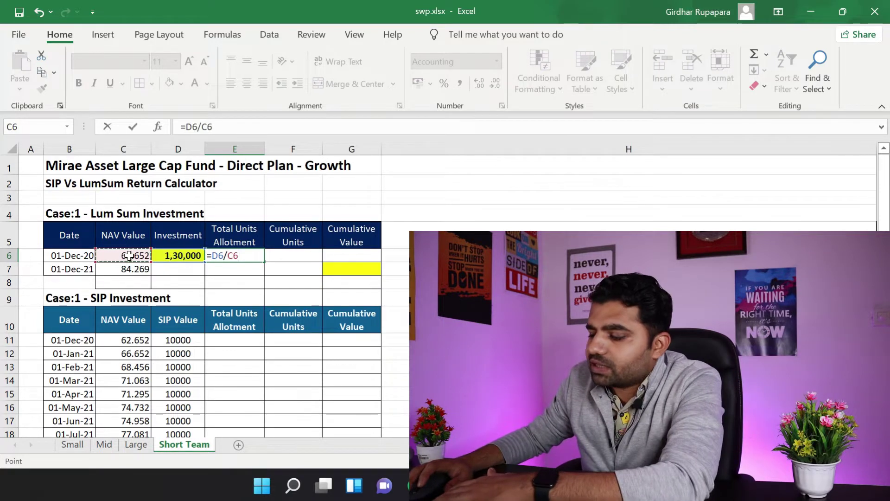
key(Return)
click(236, 252)
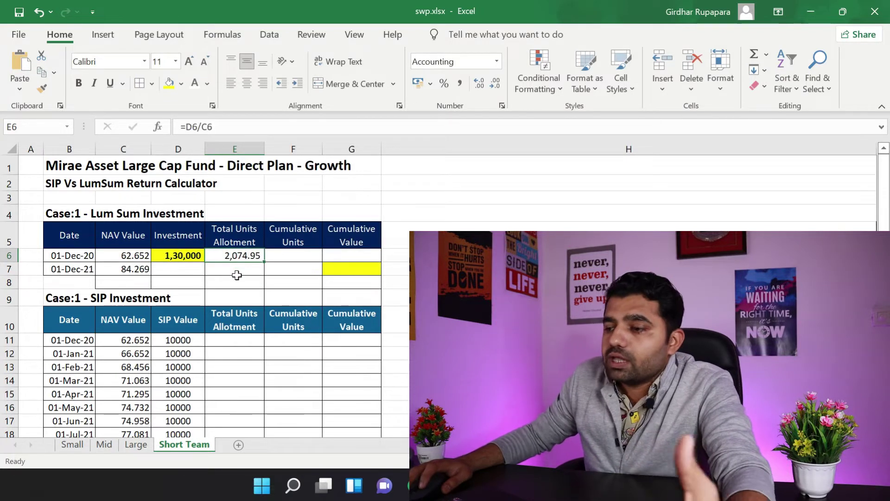
Set the lump sum Cumulative Units in F6 equal to the allotted units with =E6
click(294, 254)
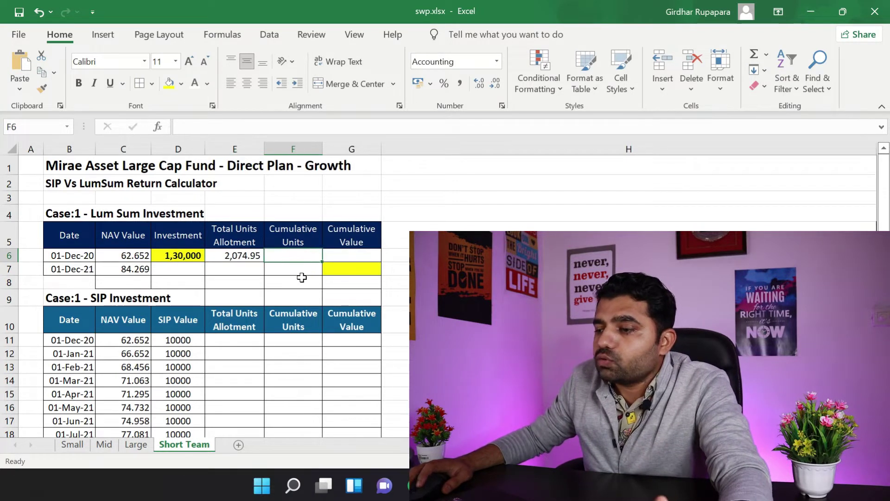
text(=)
click(258, 252)
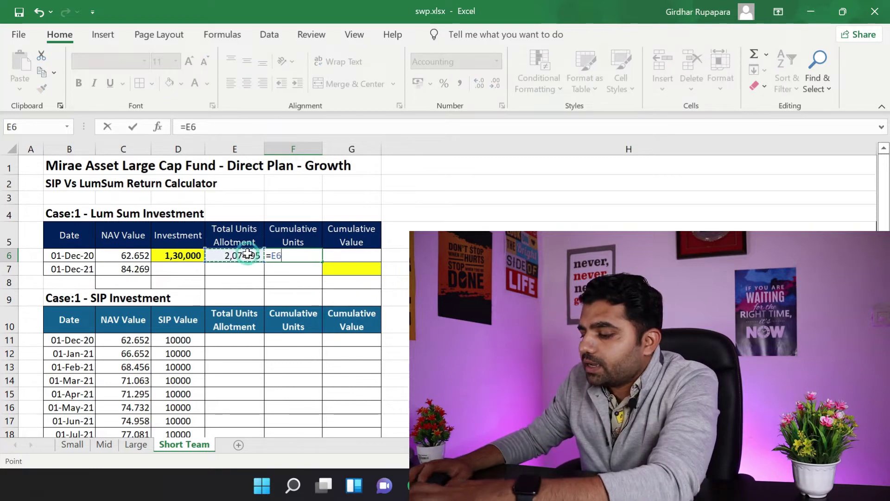
key(Return)
Calculate the 01-Dec-20 lump sum Cumulative Value in G6 as units times NAV, =F6*C6
click(343, 255)
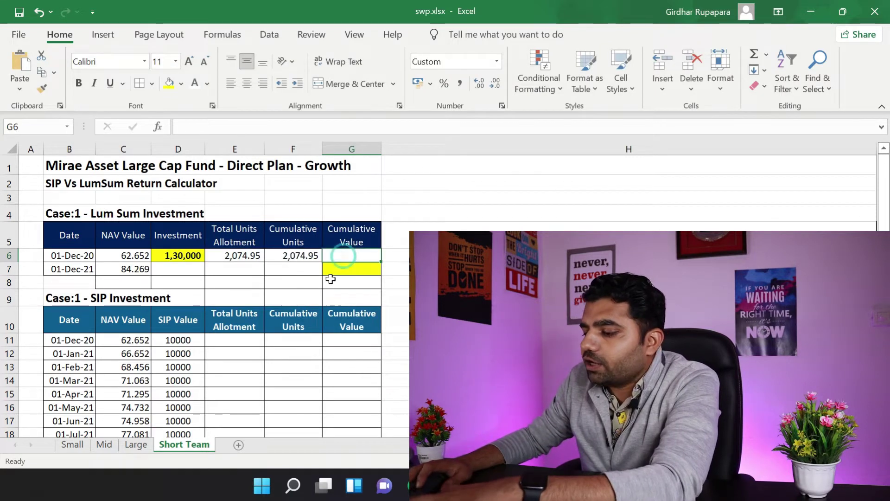
text(=)
click(297, 255)
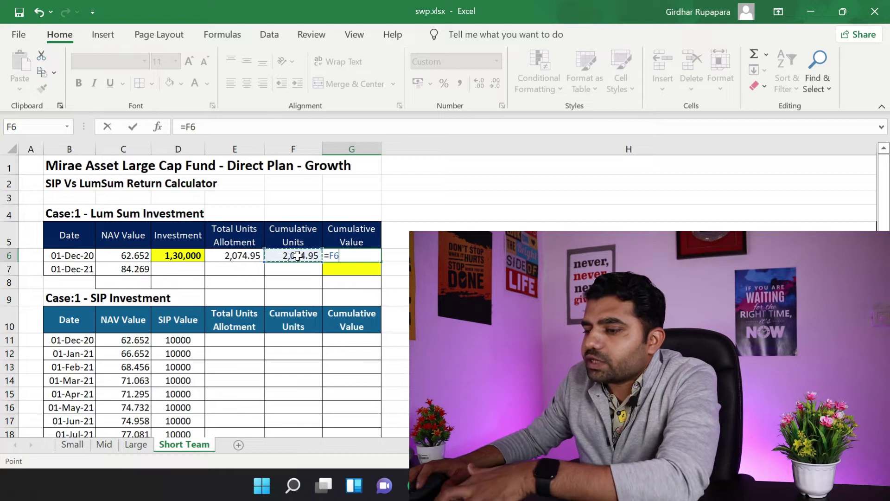
text(*)
click(122, 255)
key(Return)
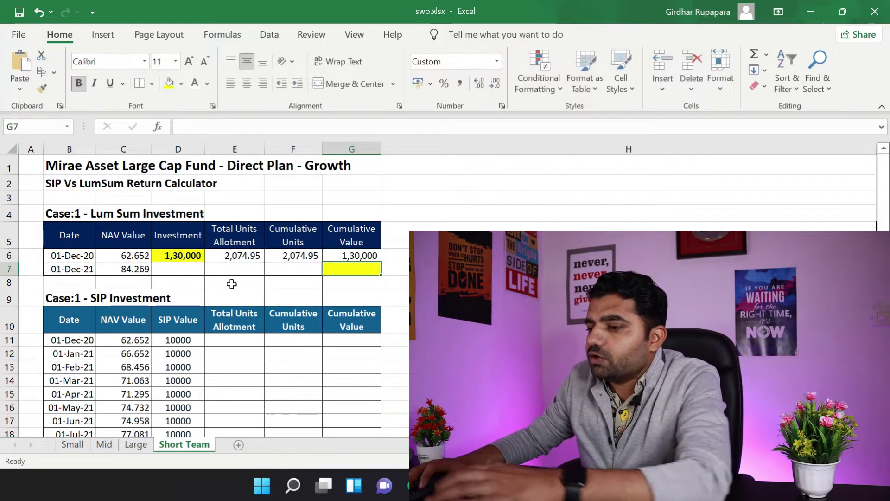
click(337, 252)
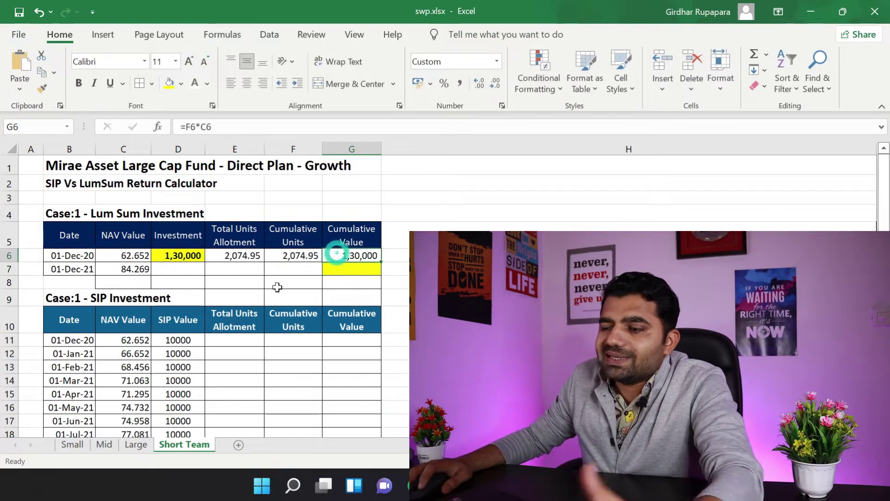
click(286, 254)
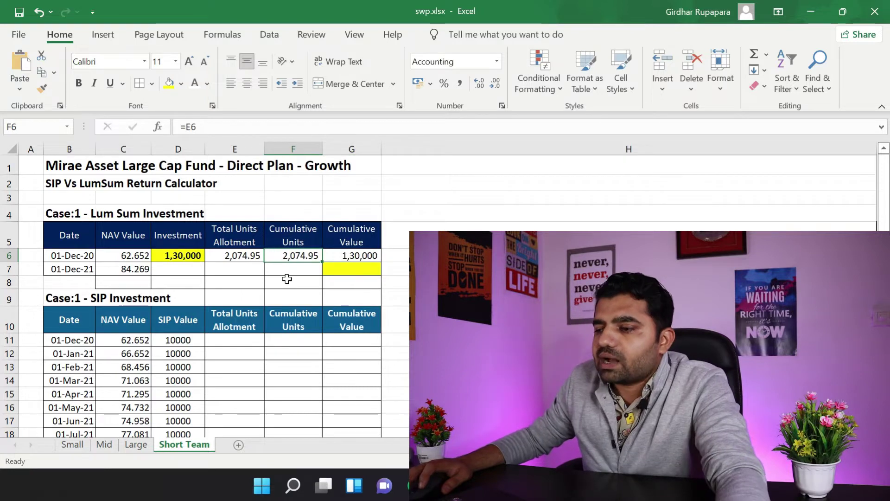
Calculate the 01-Dec-21 lump sum Cumulative Value in G7 with the year-end NAV, =F6*C7
click(342, 269)
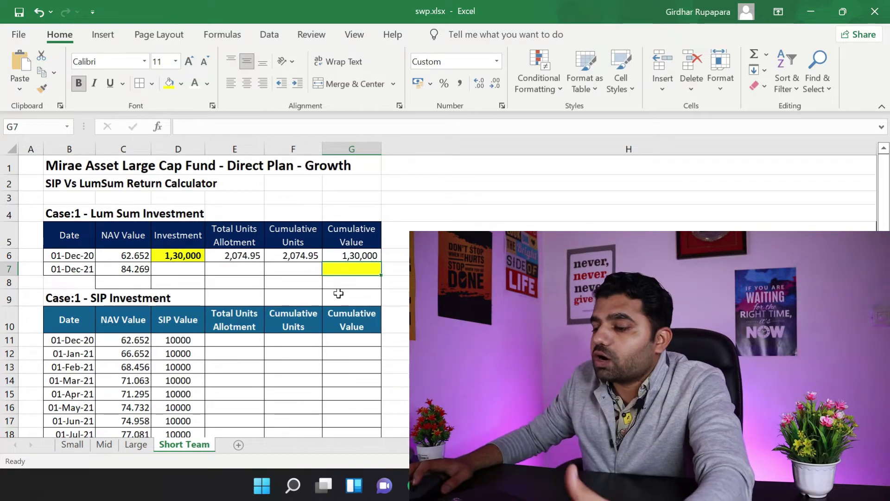
text(=)
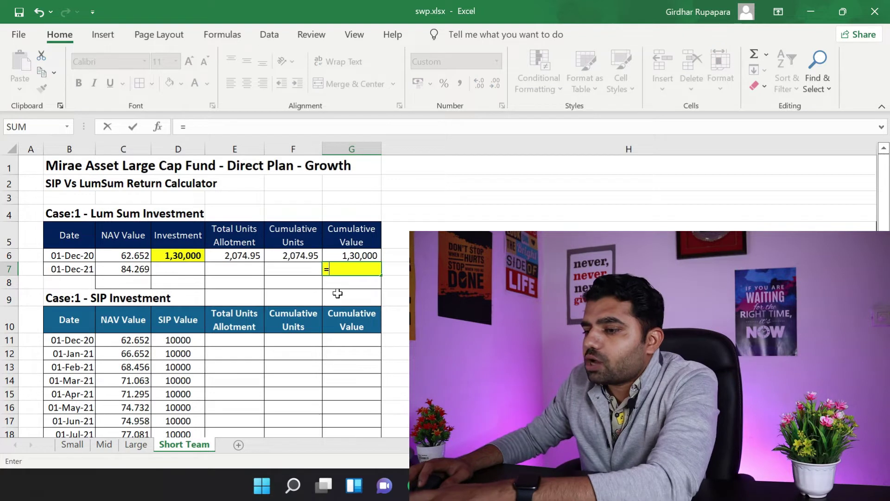
click(299, 254)
text(*)
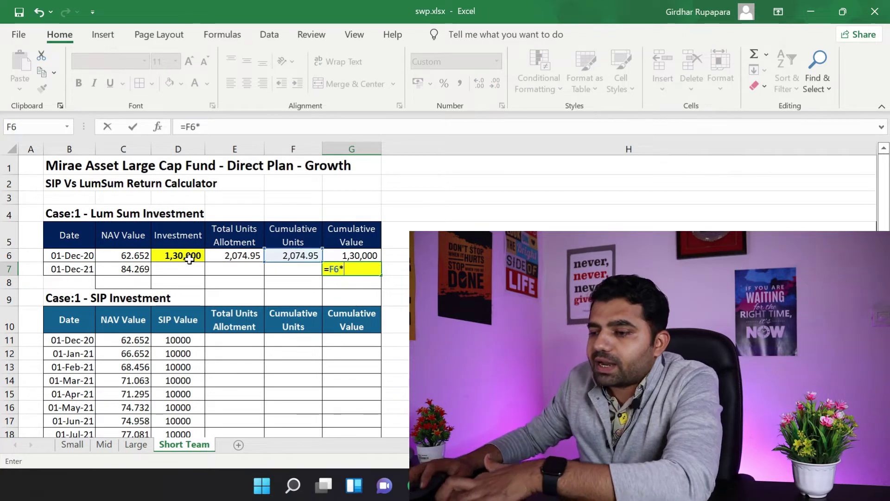
click(142, 270)
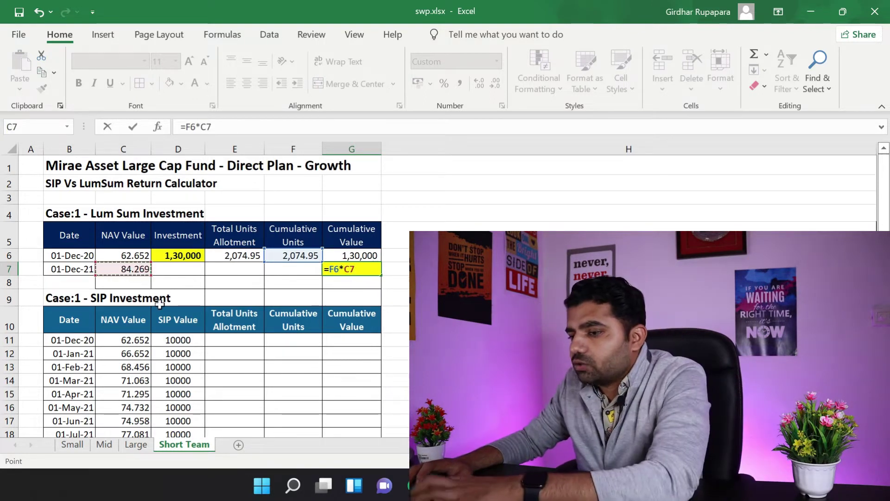
key(Return)
click(343, 270)
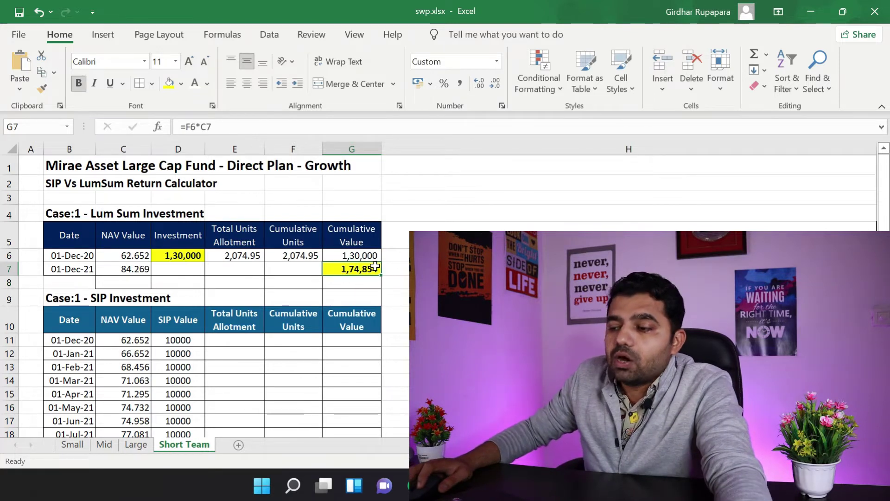
Compare the lump sum investment with its final value, and examine the SIP table's monthly instalments, their total and start date
click(195, 256)
click(357, 270)
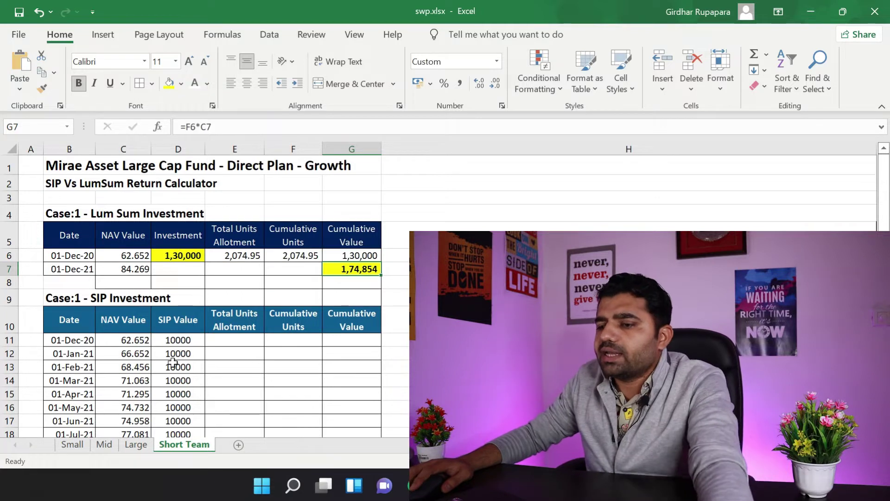
scroll(174, 363, down, 1)
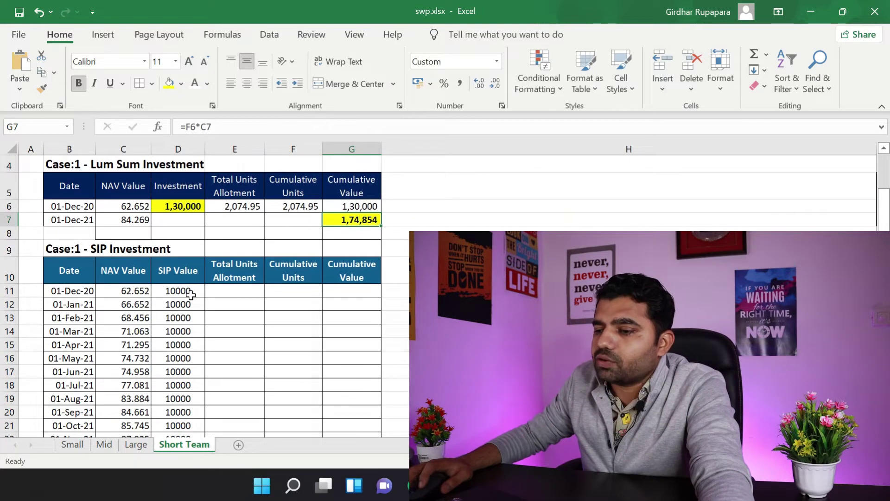
click(187, 197)
click(184, 289)
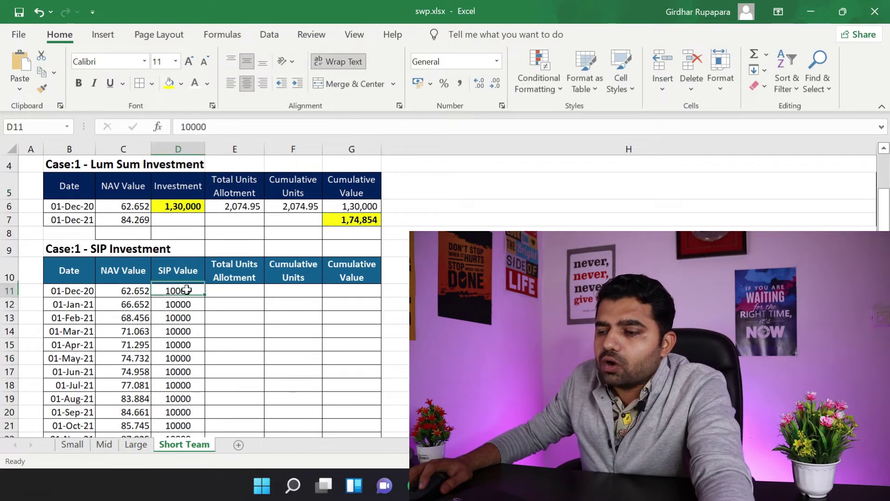
drag(188, 290, 187, 408)
click(184, 407)
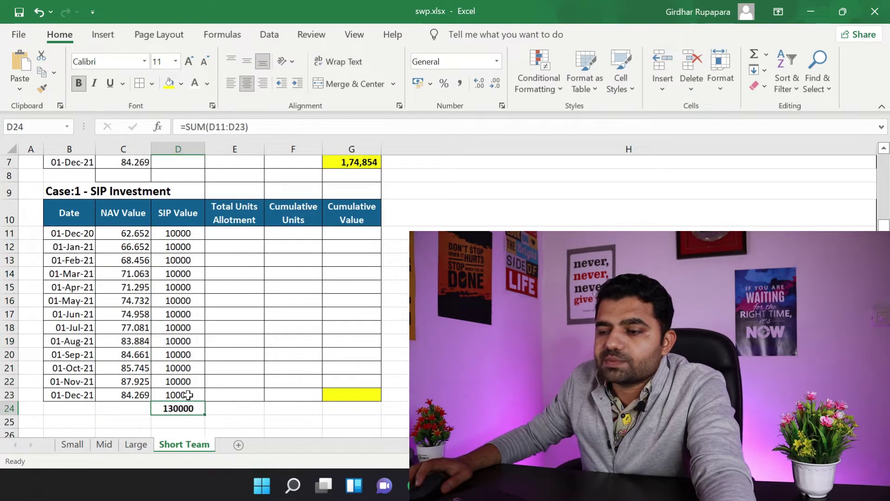
click(80, 233)
scroll(139, 287, up, 2)
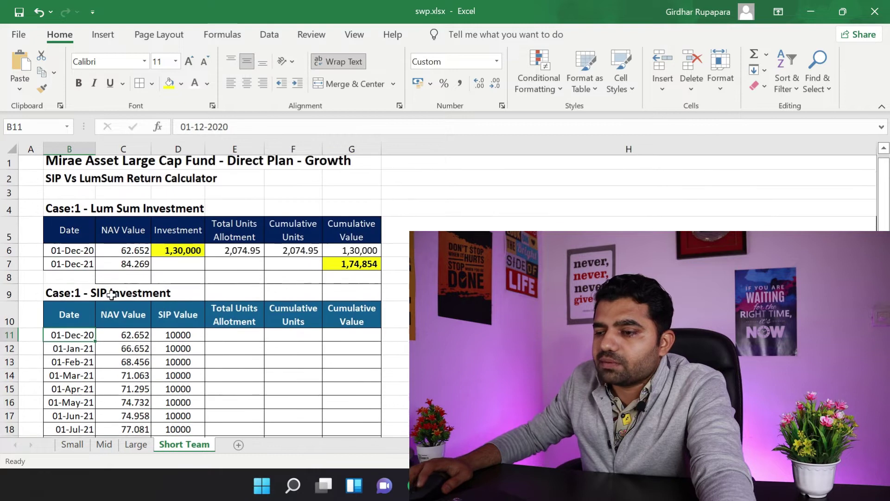
Calculate the SIP Total Units Allotment in E11 as =D11/C11 and fill the formula down through E23
scroll(218, 333, down, 1)
click(232, 291)
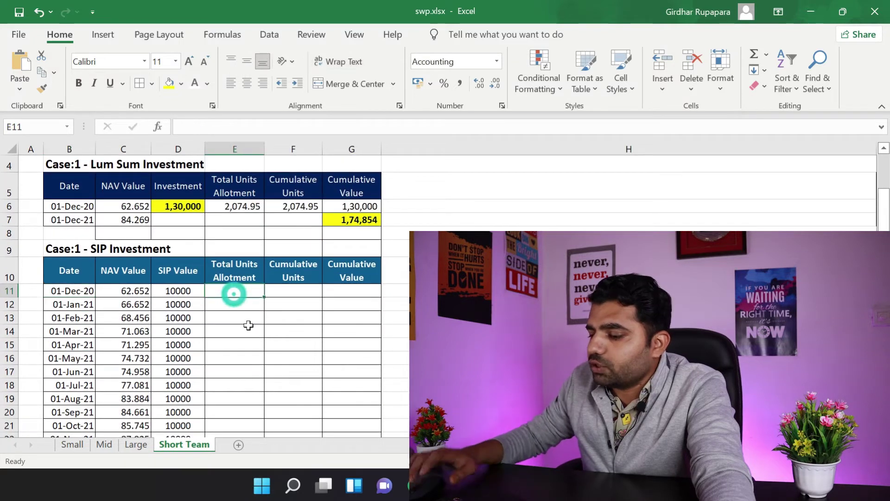
text(=)
click(181, 293)
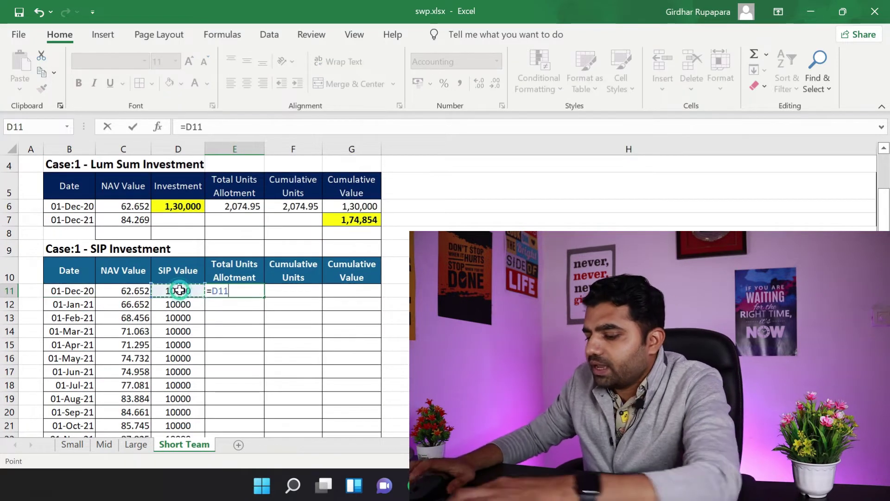
text(/)
click(132, 294)
key(Return)
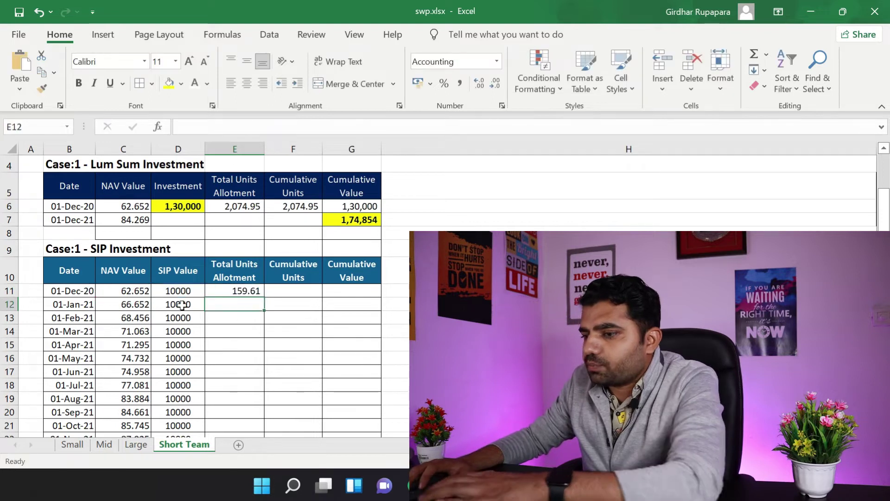
click(258, 291)
mouse_move(269, 301)
mouse_down()
mouse_move(258, 413)
mouse_move(255, 400)
mouse_up()
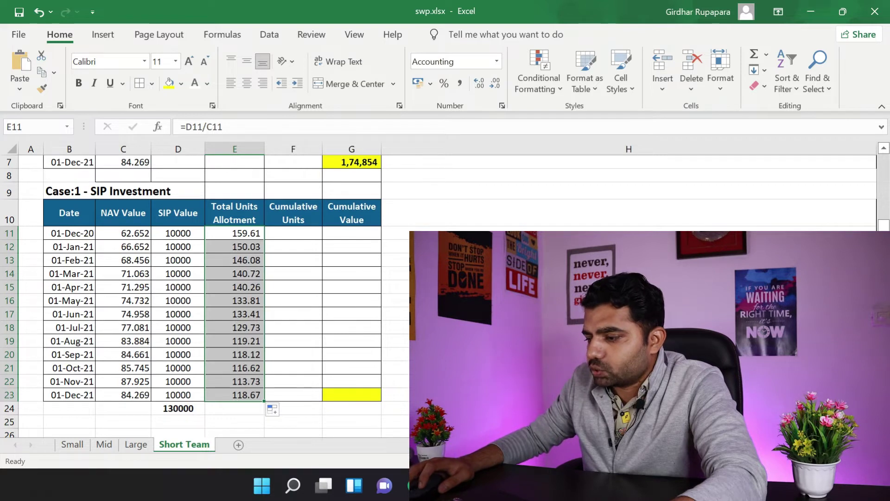
click(314, 317)
Set the first SIP Cumulative Units cell, F11, equal to that month's allotted units with =E11
click(294, 234)
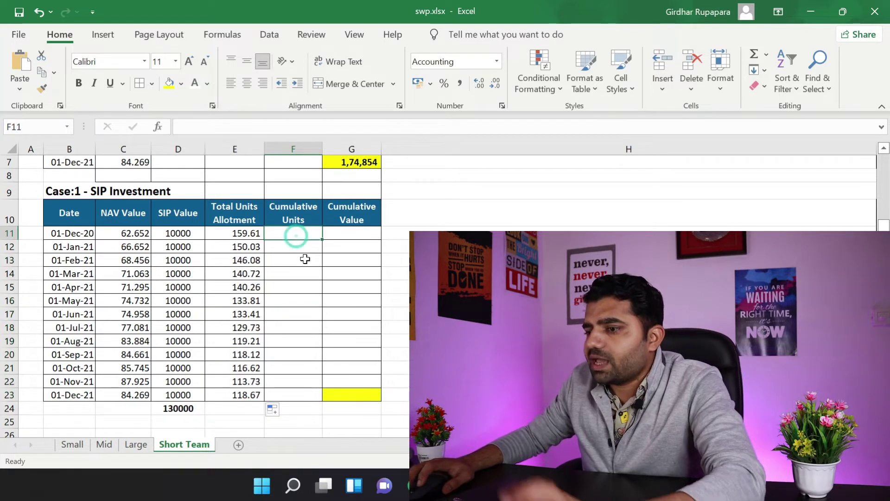
text(=)
click(241, 233)
key(Return)
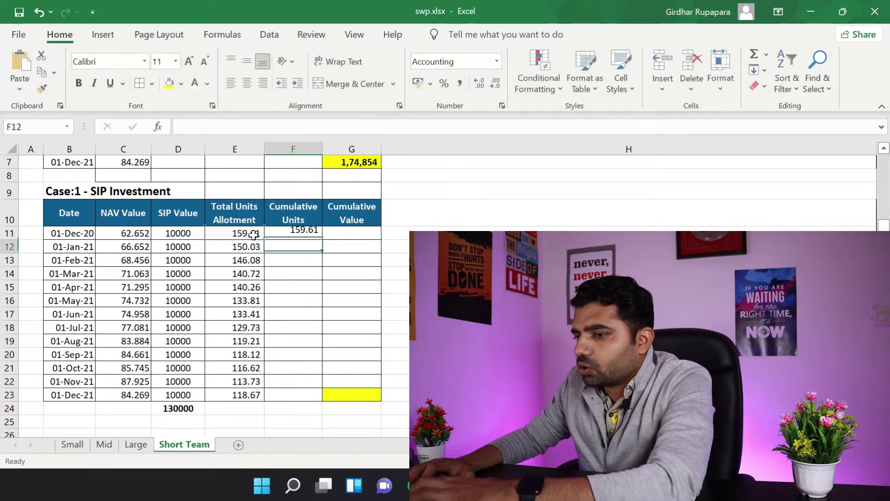
Calculate the running SIP Cumulative Units in F12 as =F11+E12 and fill the formula down through F23
text(=)
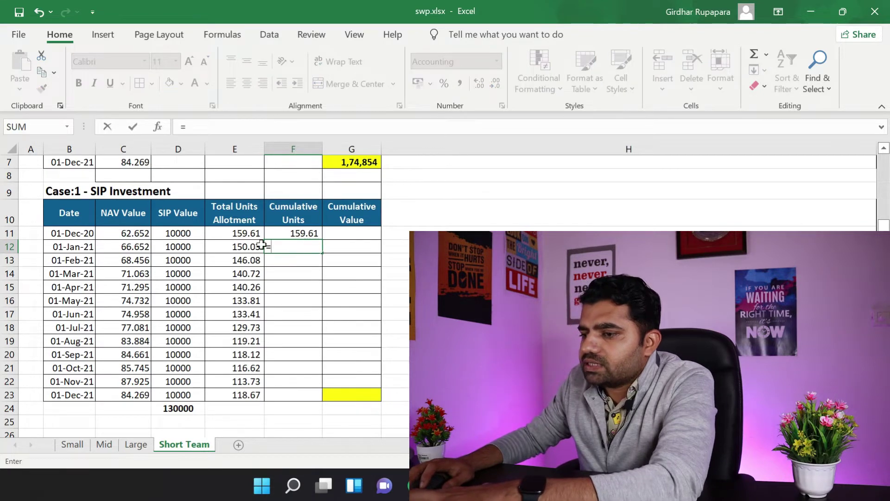
click(289, 233)
text(+)
click(253, 246)
key(Return)
click(292, 246)
drag(323, 253, 322, 254)
drag(318, 285, 306, 395)
click(295, 395)
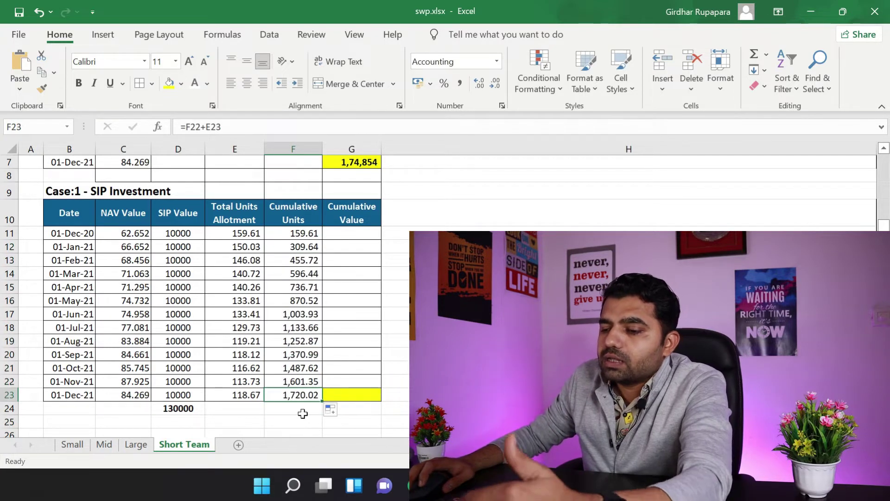
Calculate the SIP Cumulative Value in G11 as =F11*C11 and fill the formula down through G23
click(352, 233)
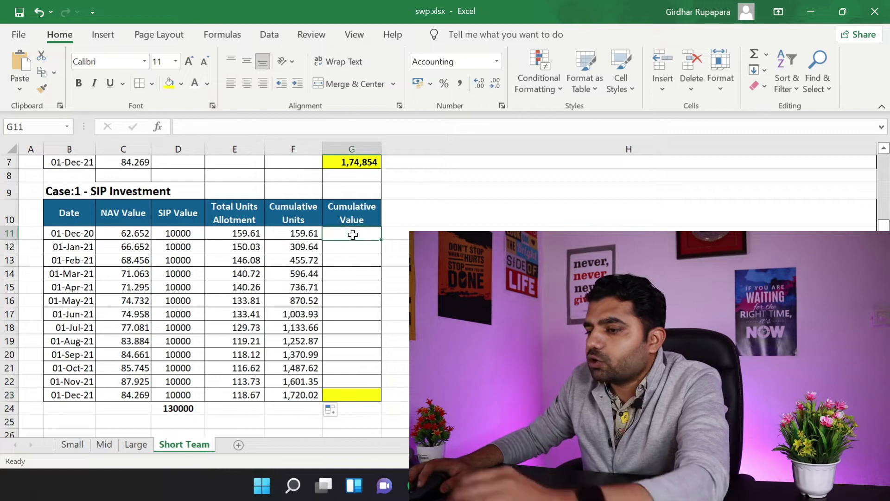
text(=)
click(298, 237)
text(*)
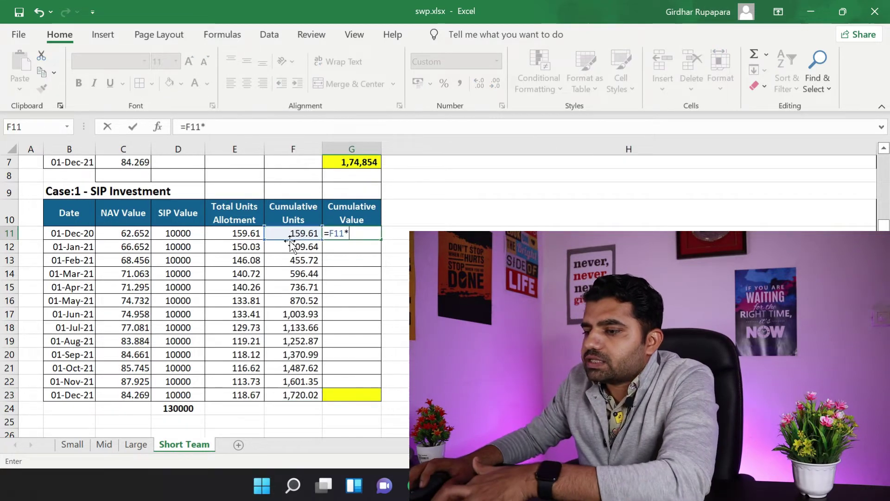
click(140, 235)
key(Return)
click(336, 235)
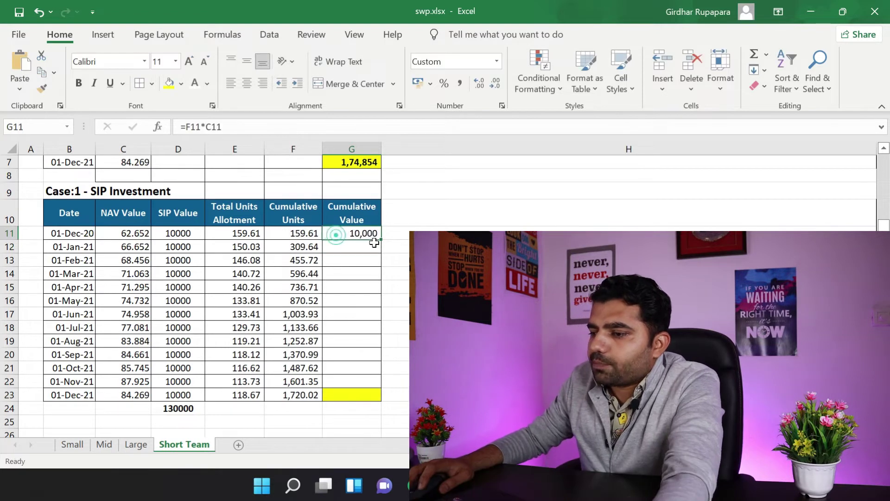
drag(377, 238, 366, 400)
click(351, 409)
Highlight the final SIP Cumulative Value in G23 with a yellow fill and bold text
click(351, 395)
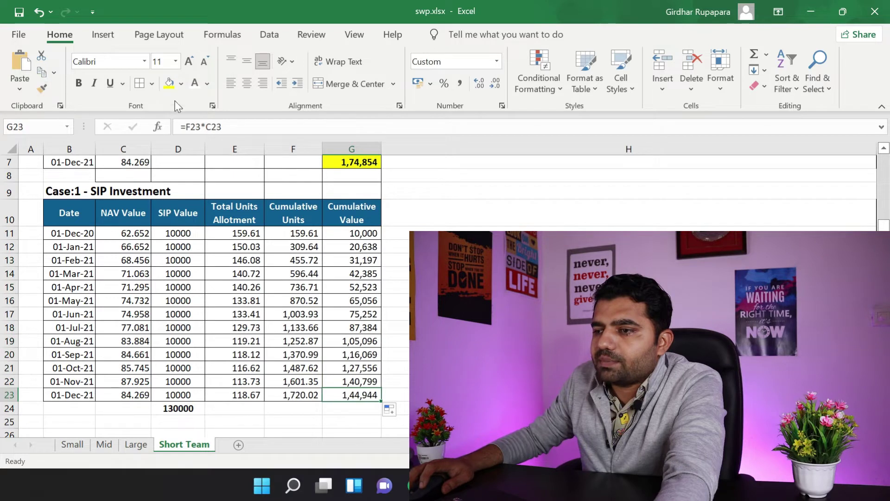
click(170, 85)
click(79, 83)
click(387, 314)
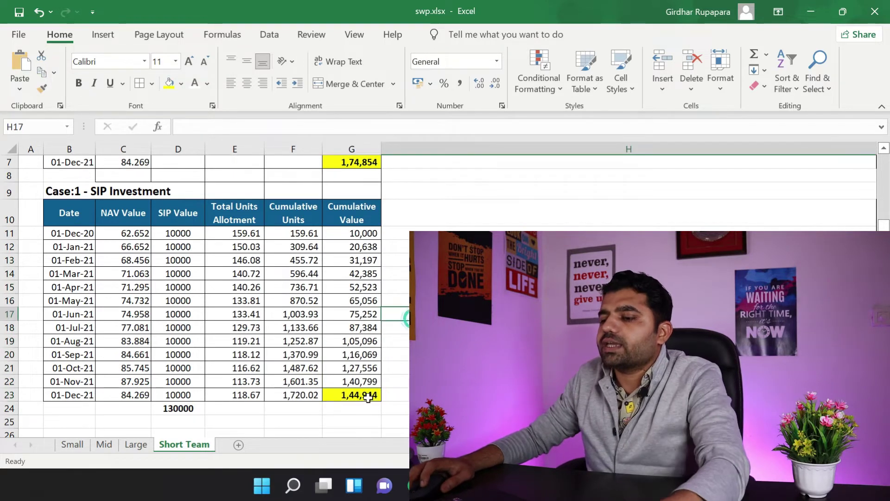
Compare the Mirae Asset fund's final SIP value with its lump sum investment and final lump sum value
click(355, 395)
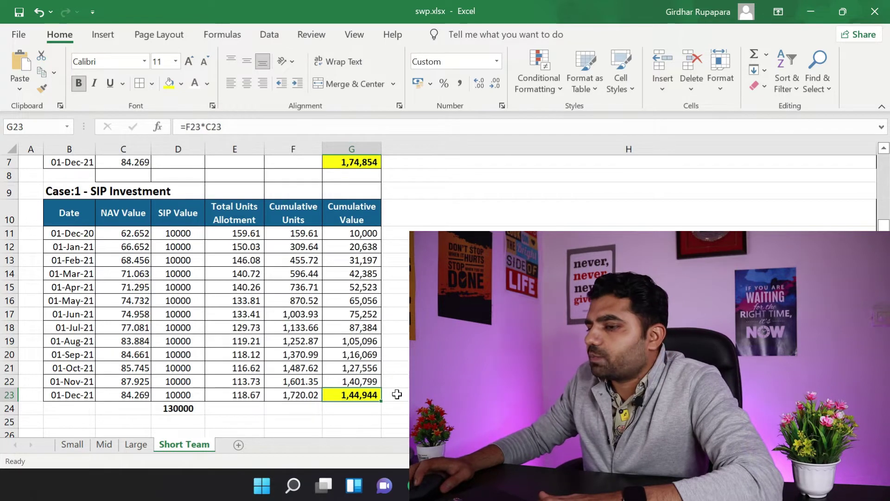
scroll(399, 392, up, 2)
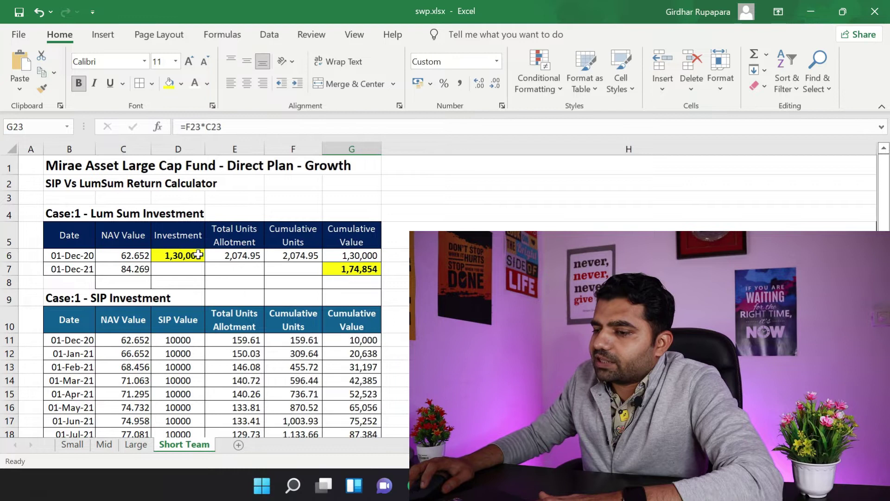
click(197, 255)
click(352, 272)
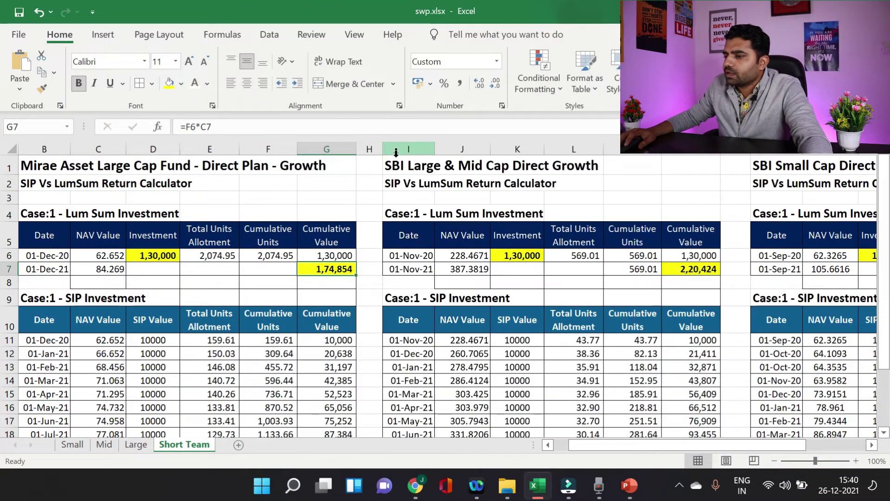
Examine the SBI Large & Mid Cap lump sum case: its dates, start and end NAV, investment and final Cumulative Value
drag(598, 445, 613, 446)
click(385, 168)
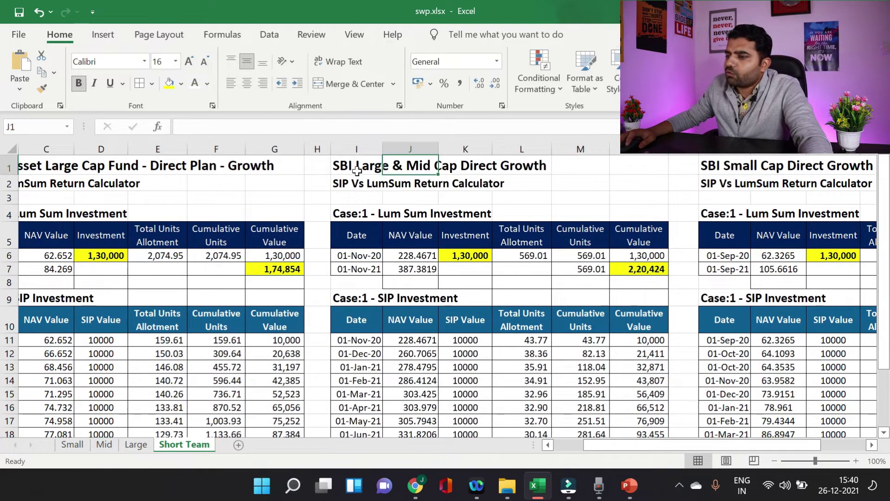
click(357, 170)
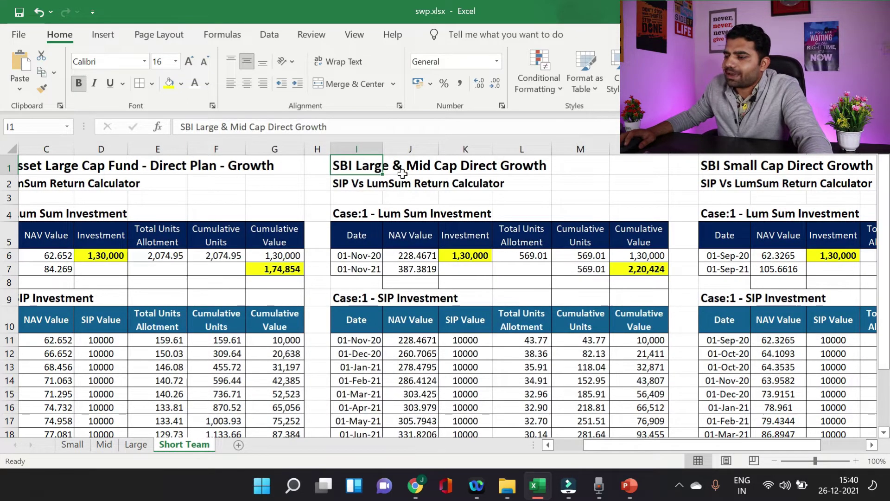
click(404, 268)
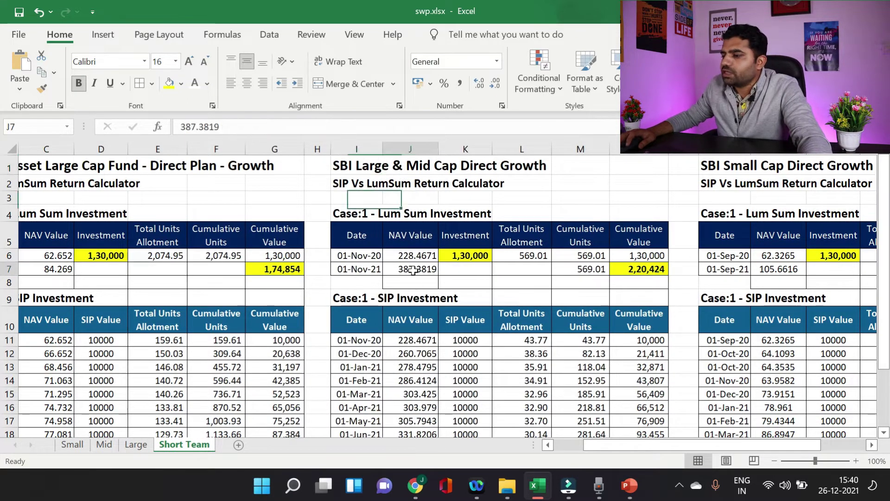
click(462, 262)
click(375, 256)
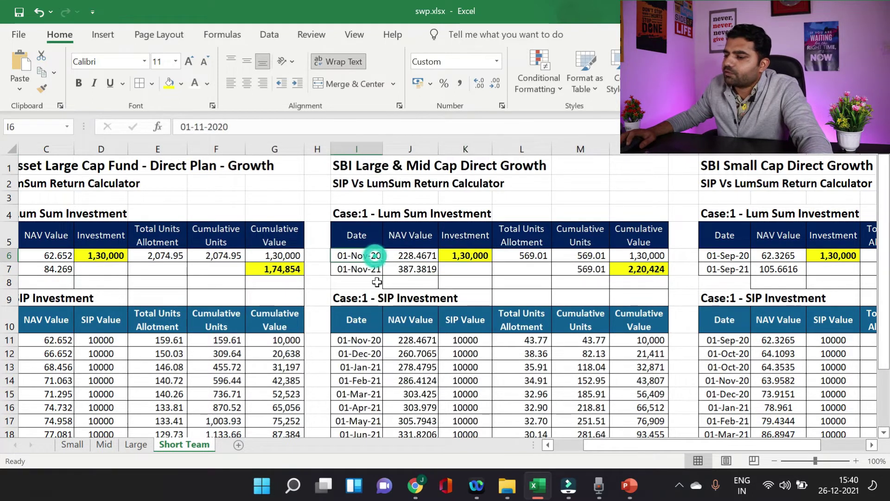
click(647, 269)
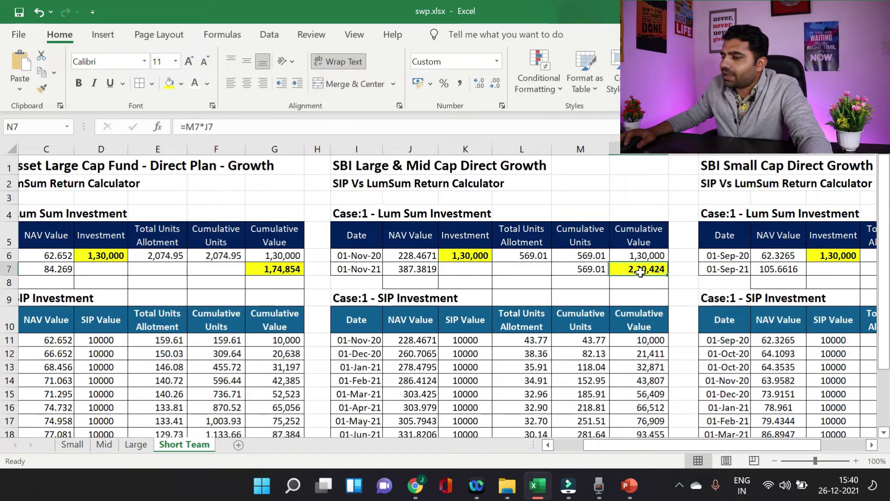
click(469, 257)
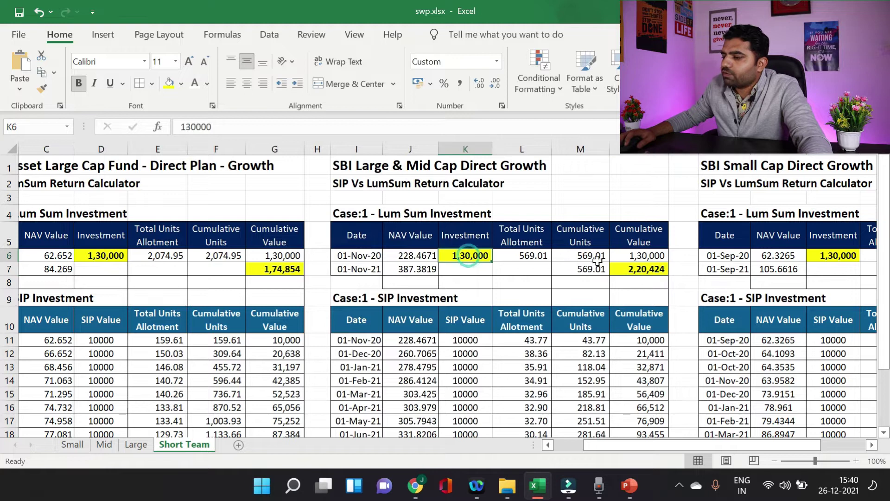
click(643, 272)
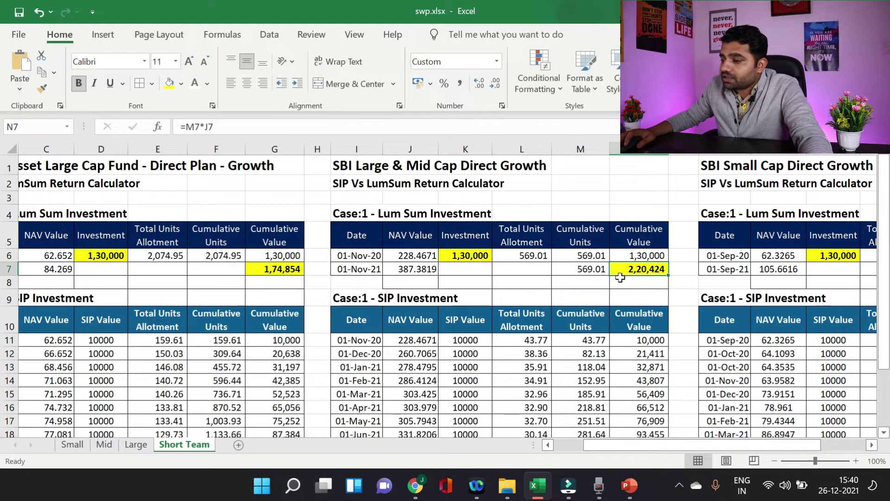
drag(426, 256, 417, 269)
click(410, 256)
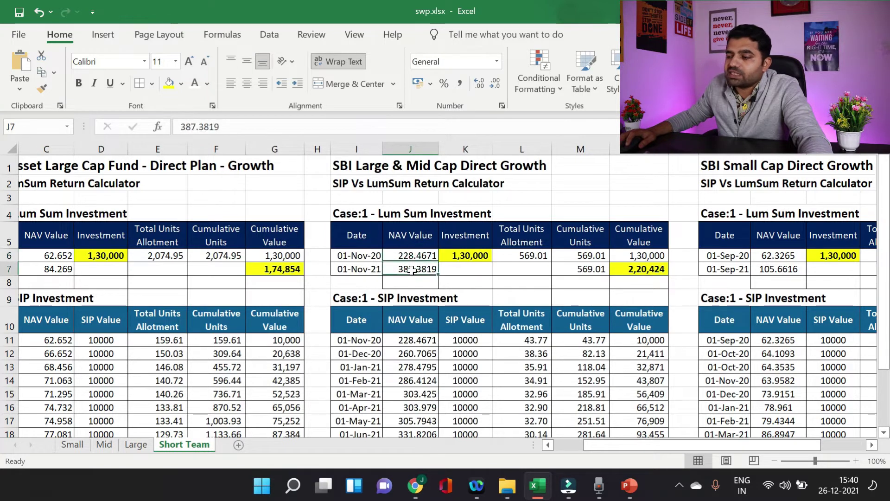
click(414, 270)
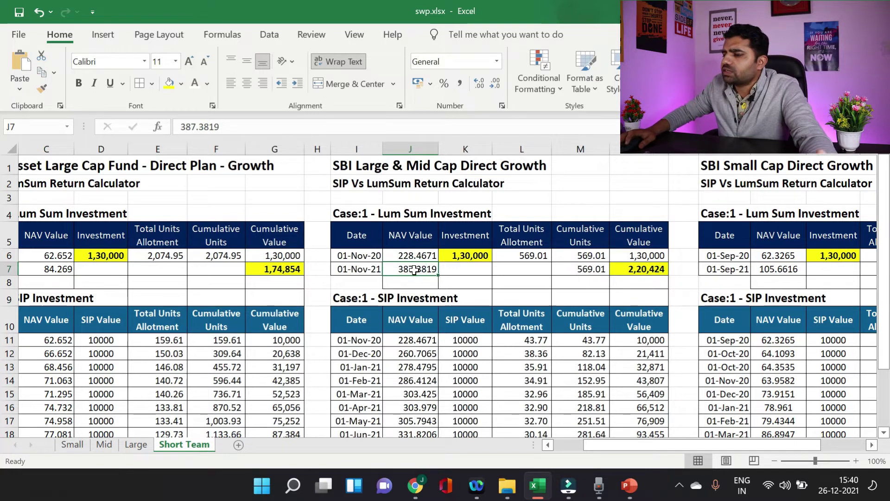
click(627, 267)
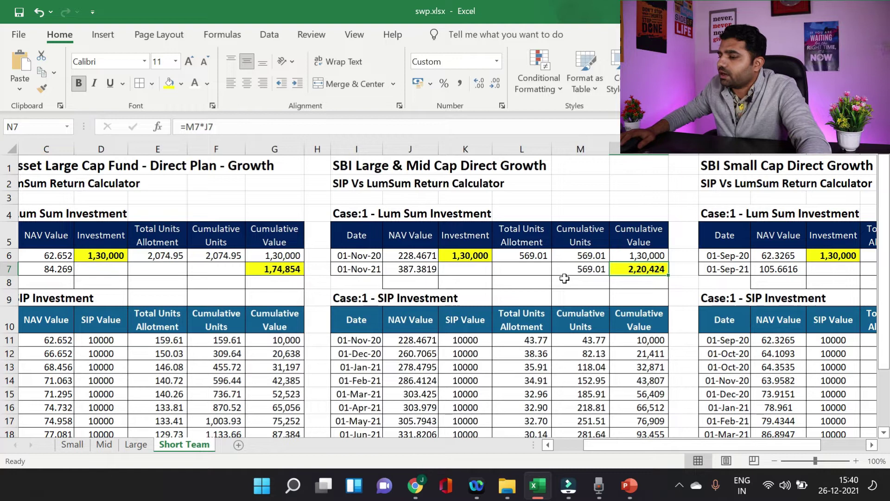
Review the SBI Large & Mid Cap SIP table and compare its final Cumulative Value with the lump sum result
scroll(435, 299, down, 1)
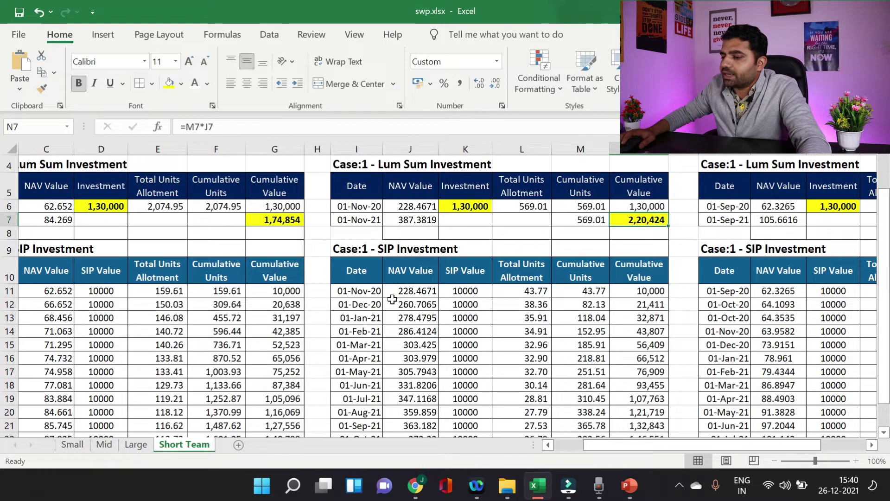
scroll(382, 295, down, 1)
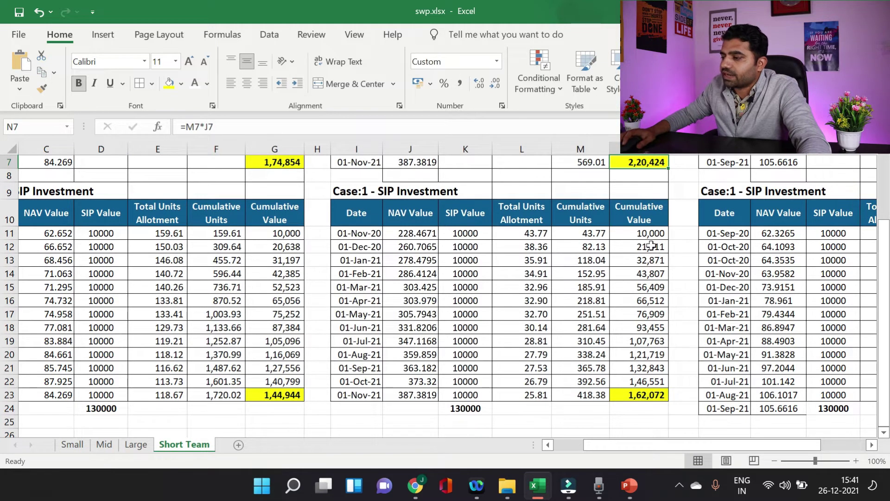
click(656, 398)
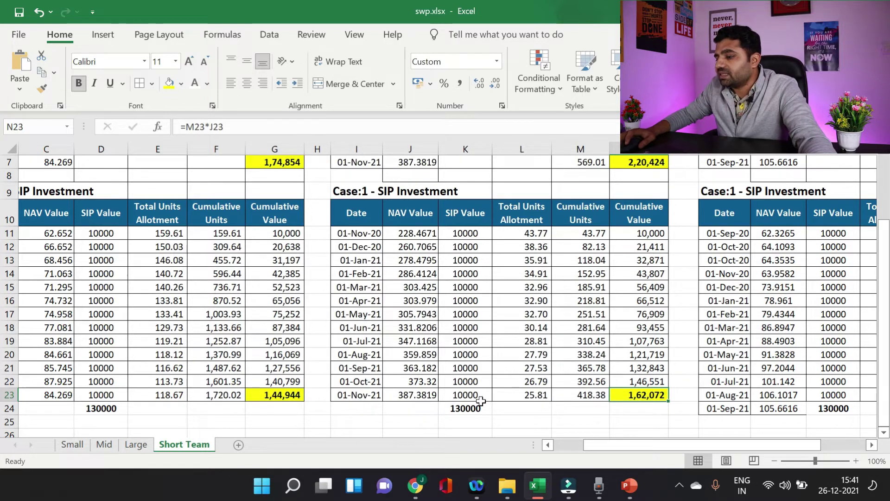
scroll(439, 290, up, 1)
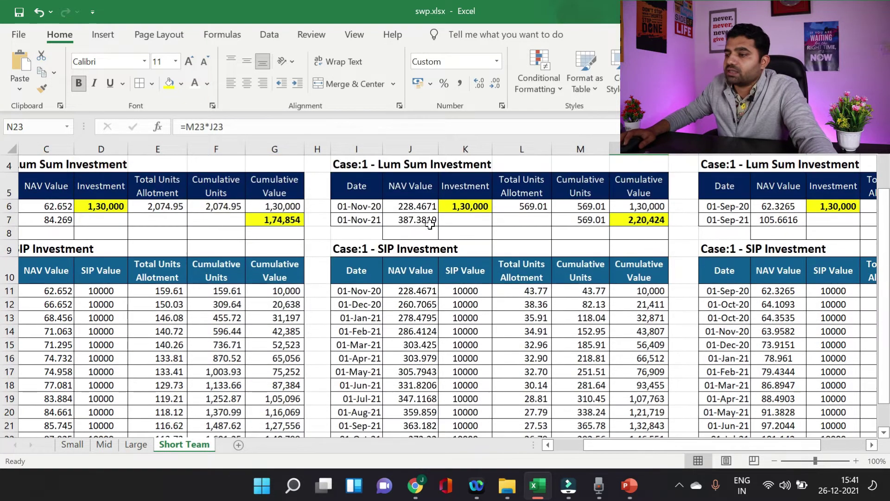
click(628, 222)
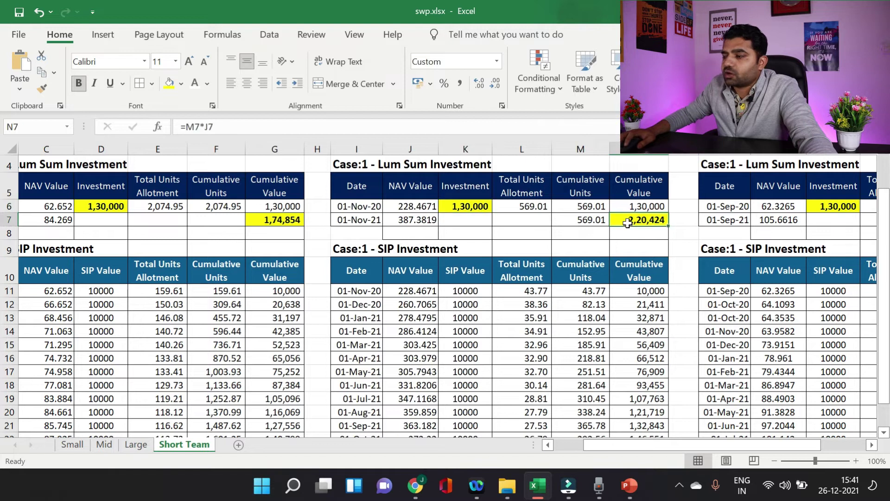
Examine the SBI Small Cap lump sum case: its start and end NAV, dates, investment and final Cumulative Value
drag(720, 447, 764, 445)
scroll(686, 296, up, 1)
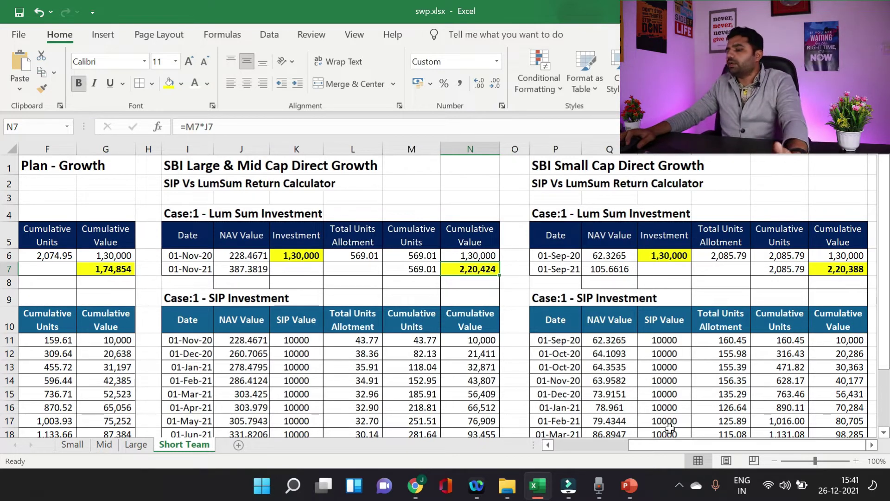
click(873, 446)
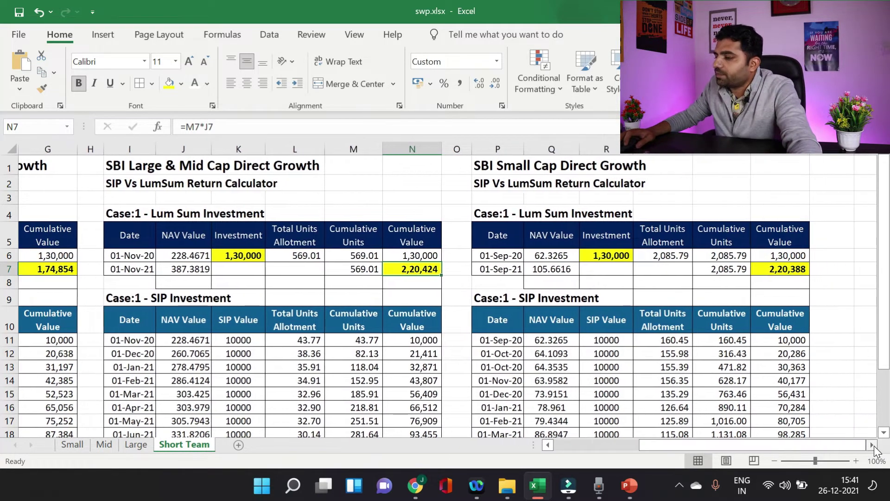
click(872, 446)
click(549, 268)
click(506, 255)
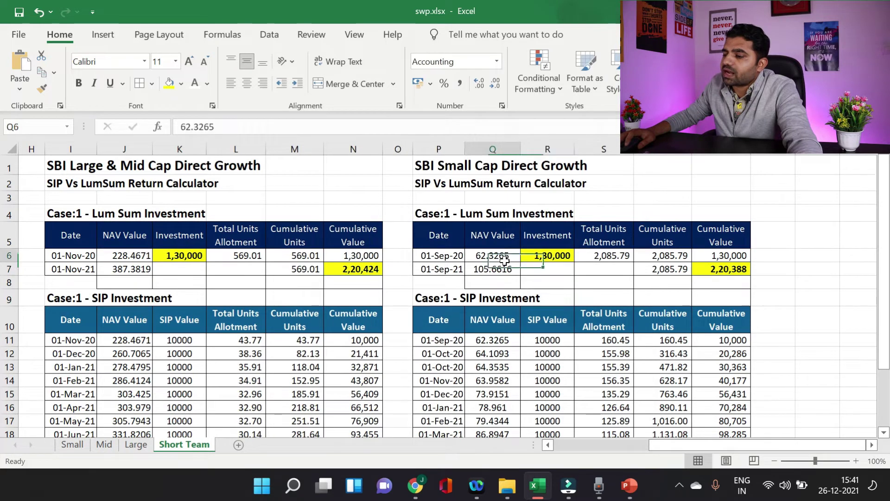
click(505, 268)
click(504, 255)
click(505, 269)
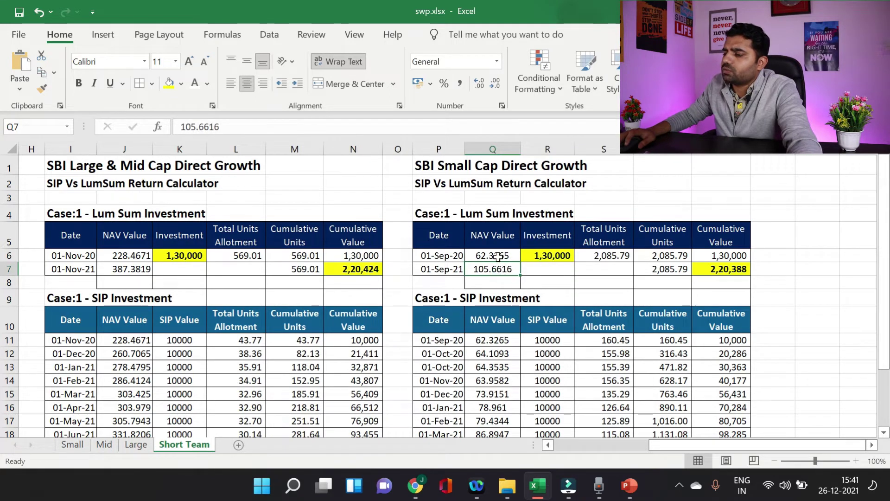
click(493, 255)
drag(458, 253, 454, 269)
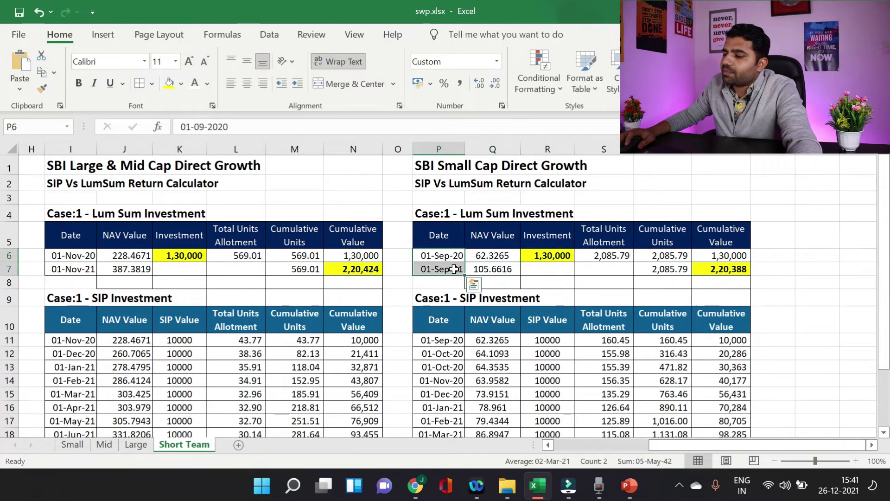
click(541, 254)
click(708, 273)
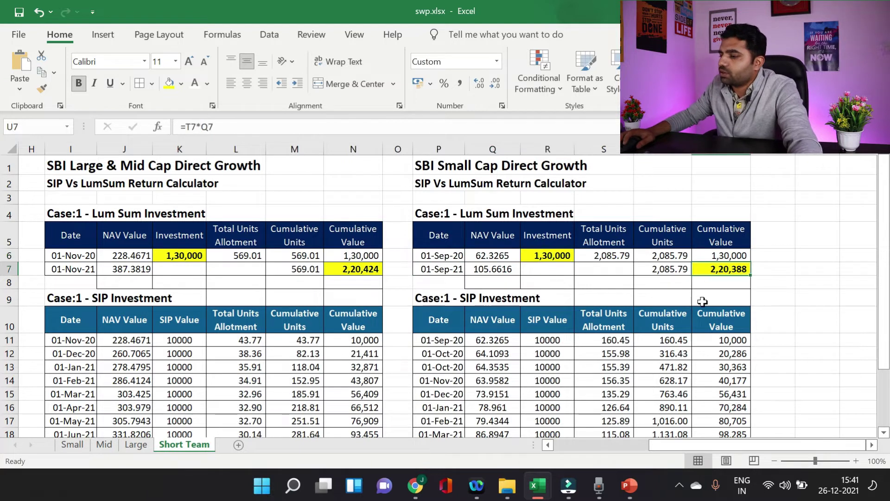
Review the SBI Small Cap SIP table's monthly instalments and its final Cumulative Value
scroll(702, 301, down, 1)
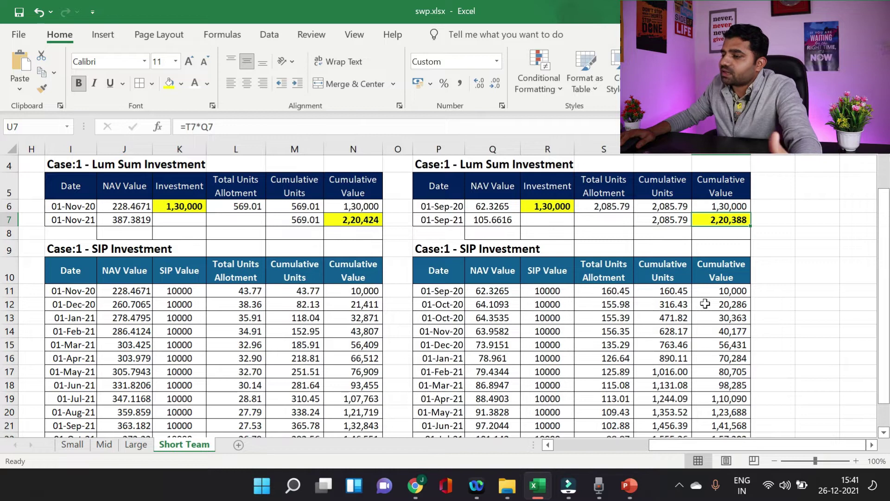
scroll(704, 303, down, 1)
scroll(705, 304, down, 1)
drag(544, 231, 548, 398)
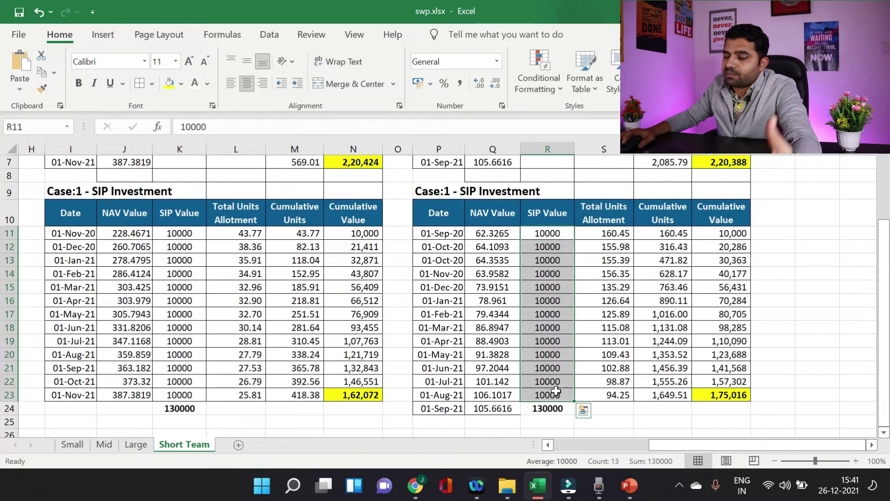
click(712, 393)
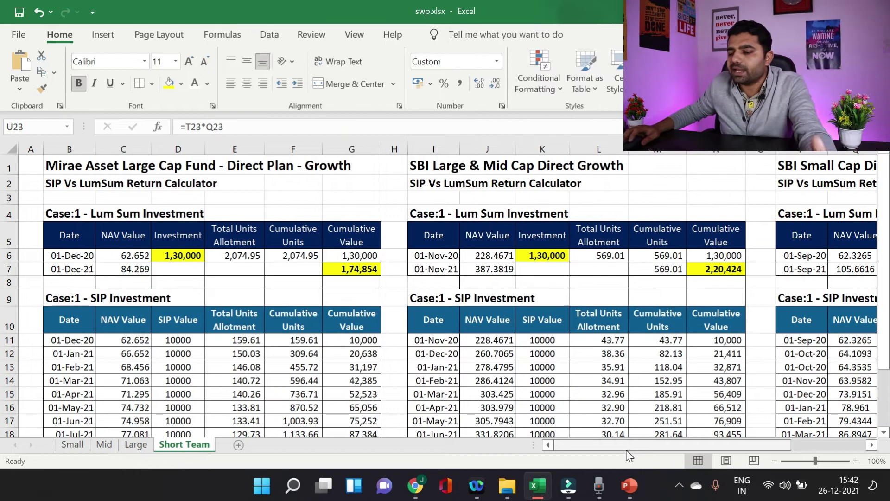
In the Small sheet, enter 10000 as the first SIP Amount in J6 and fill it down to J108
click(82, 444)
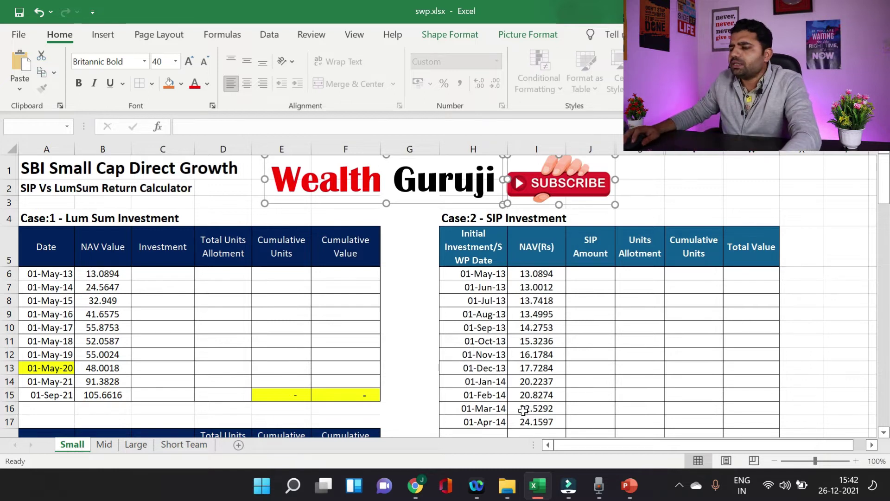
click(599, 272)
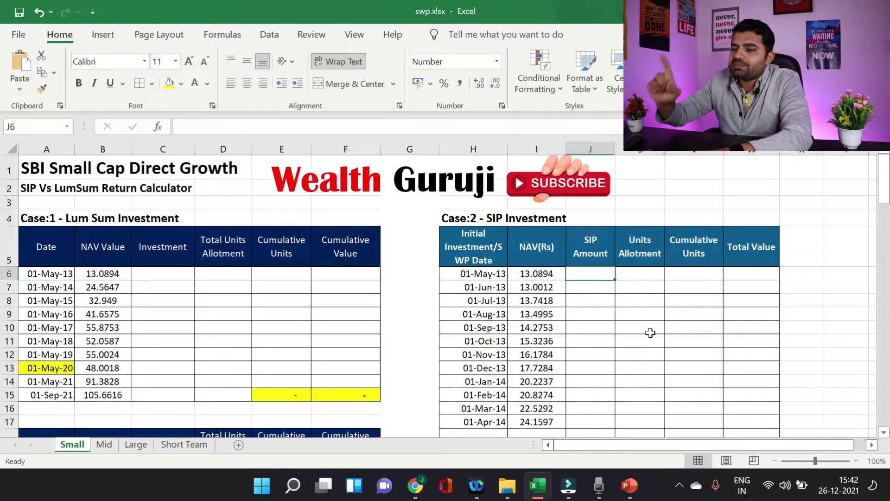
text(10000)
key(Return)
click(595, 274)
drag(618, 281, 586, 410)
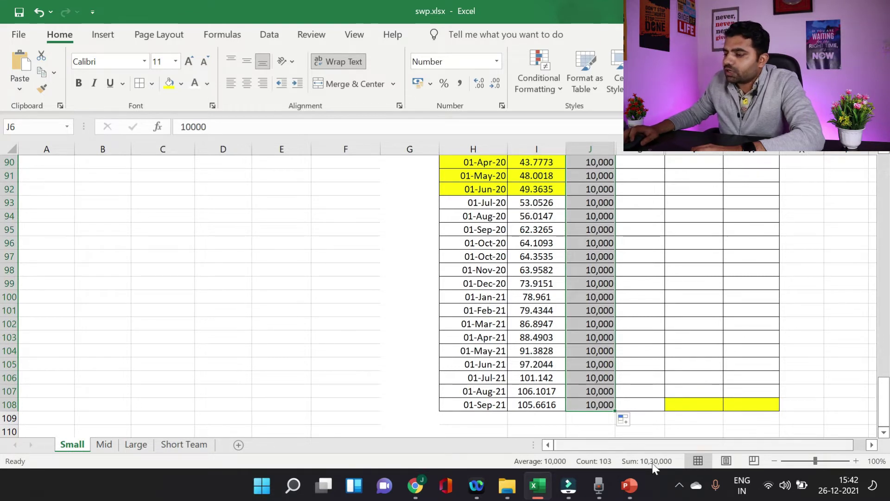
Enter =1030000/9 as the first lump sum Investment in C6 and fill it down to C14
scroll(336, 276, up, 20)
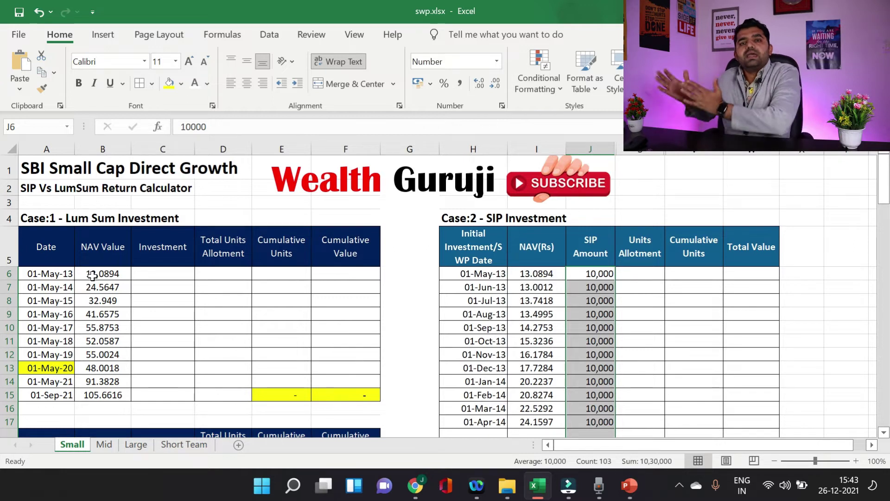
click(148, 273)
text(=103)
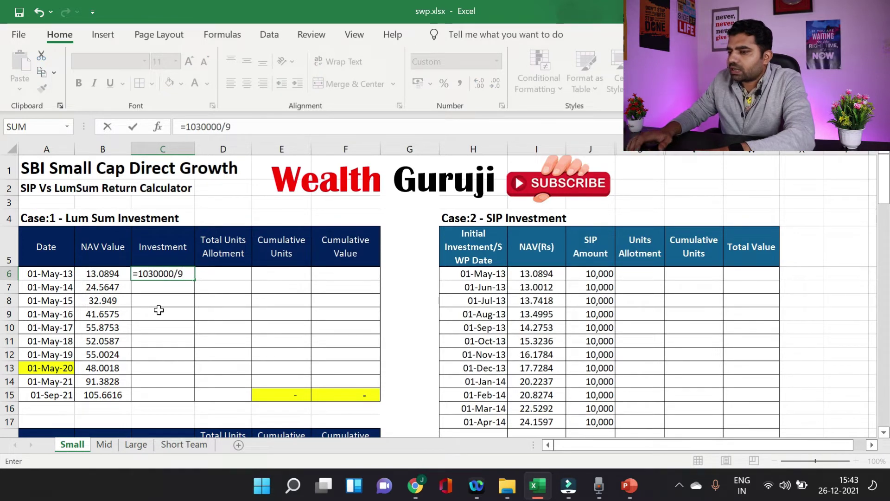
text(0000/9)
key(Return)
click(183, 274)
drag(195, 279, 199, 387)
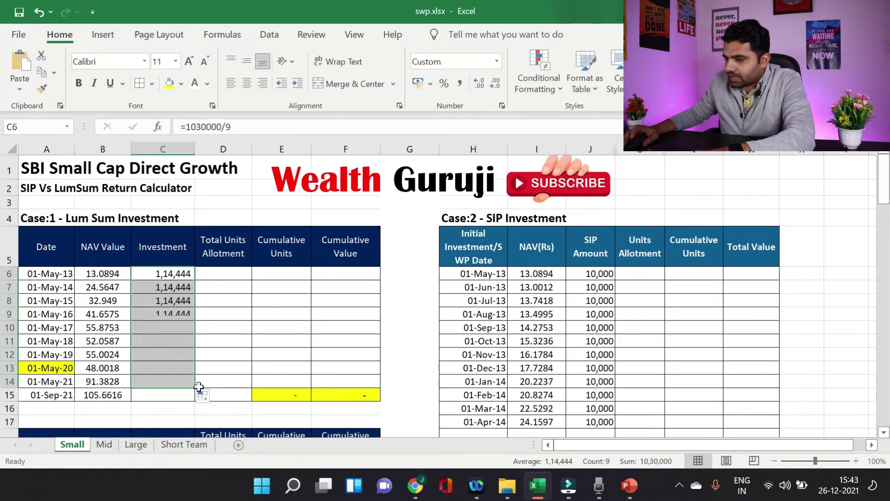
click(185, 360)
drag(182, 274, 185, 382)
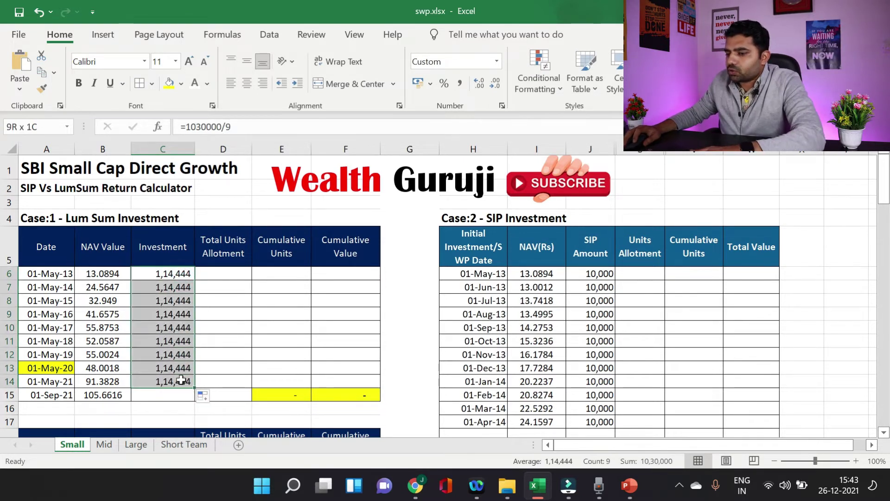
Calculate Total Units Allotment in D6 with =C6/B6 and fill the formula down to D14
click(216, 309)
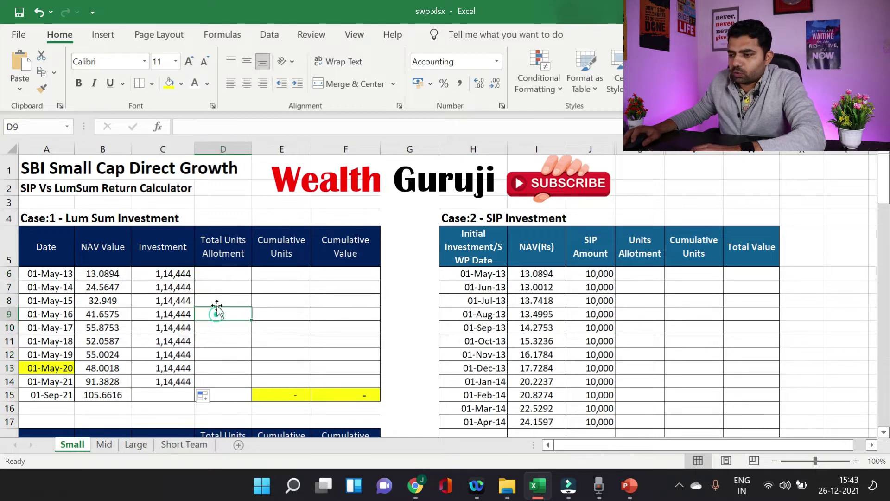
click(218, 277)
text(=)
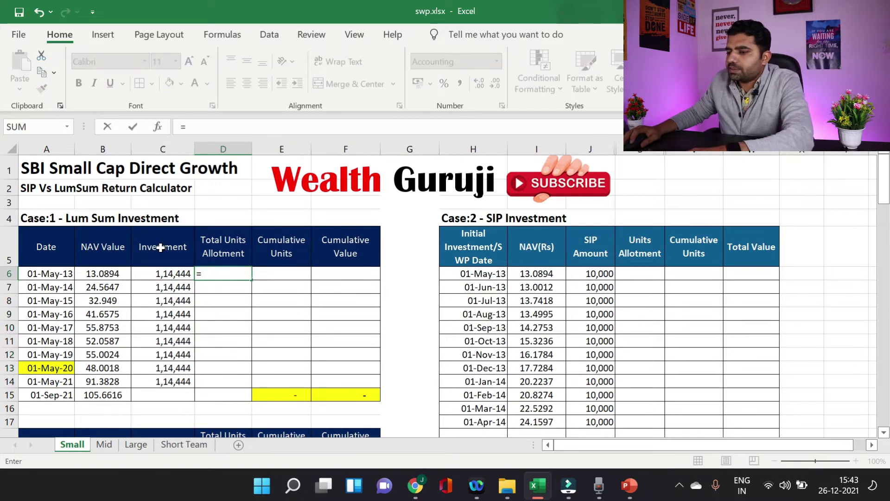
click(160, 274)
text(/)
click(85, 275)
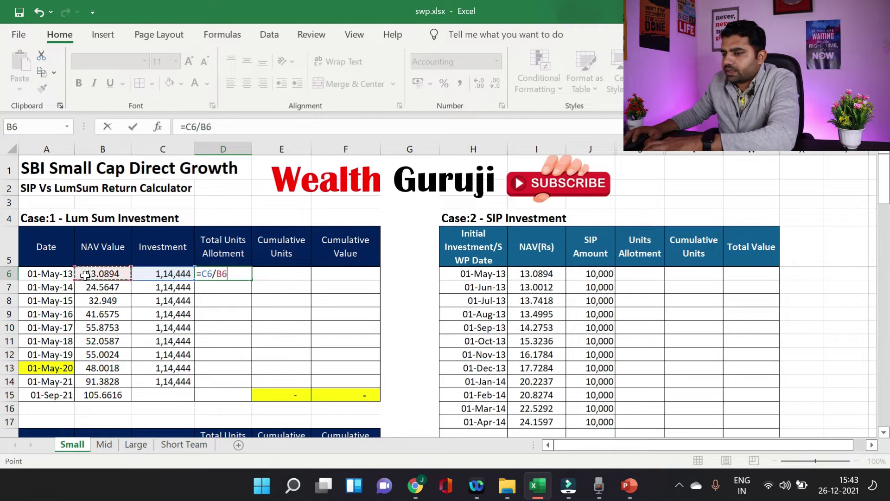
key(Return)
click(220, 270)
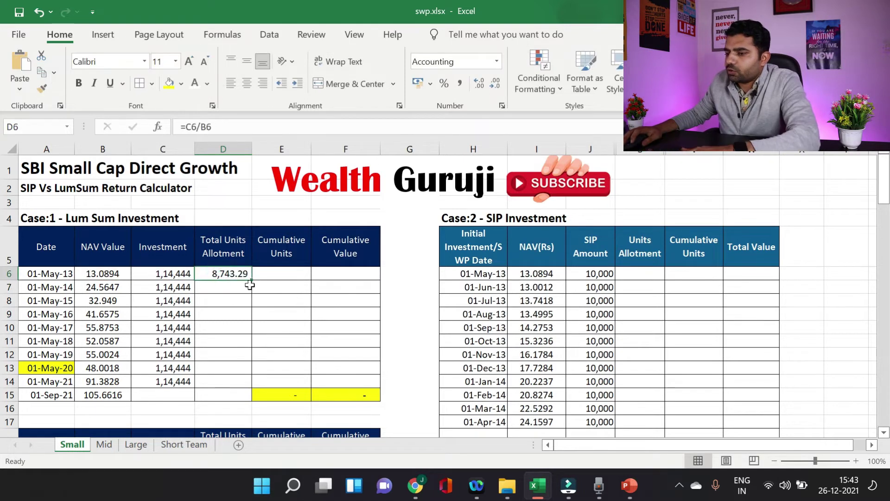
drag(251, 280, 239, 381)
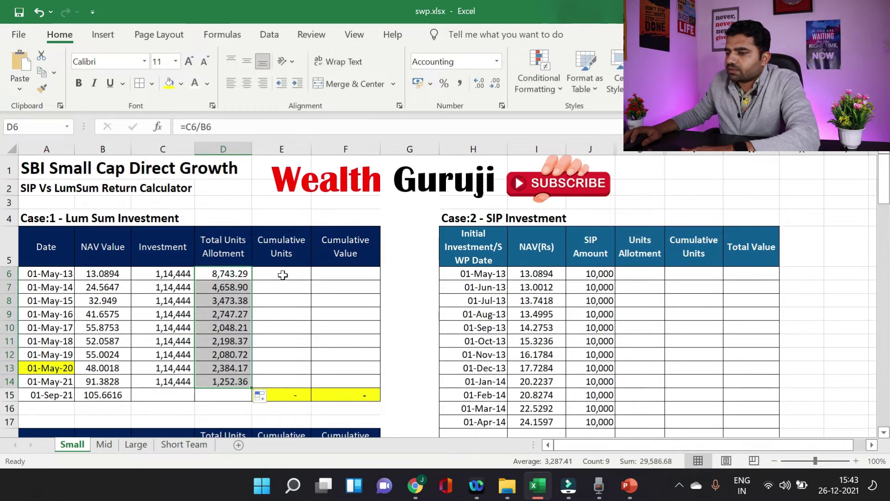
Build the running Cumulative Units with =D6 in E6 and =E6+D7 in E7, filled down to E14
click(283, 275)
text(=)
click(235, 274)
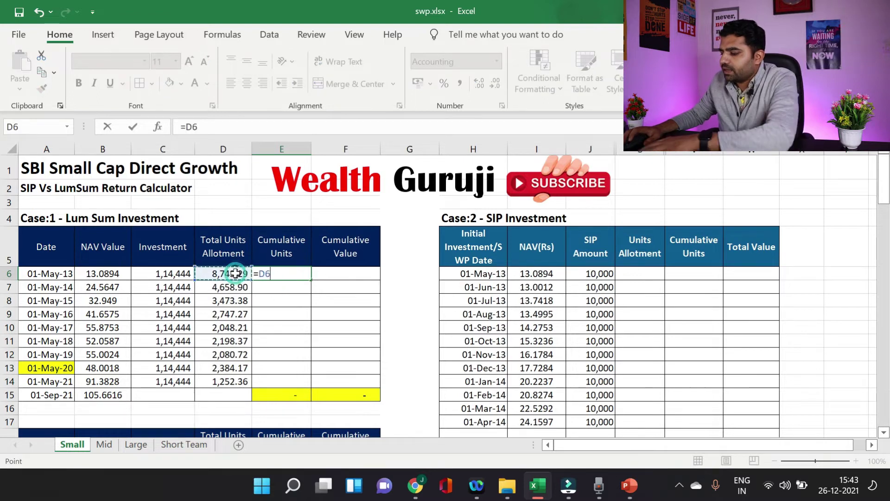
key(Return)
text(=)
click(279, 274)
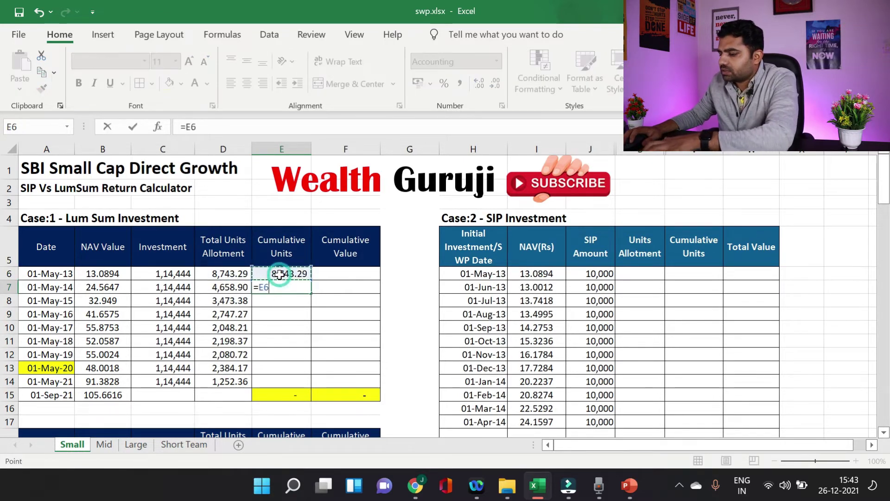
text(+)
click(241, 286)
key(Return)
click(296, 286)
drag(312, 295, 312, 382)
Calculate Cumulative Value in F6 with =E6*B6 and fill the formula down to F14
click(347, 272)
text(=)
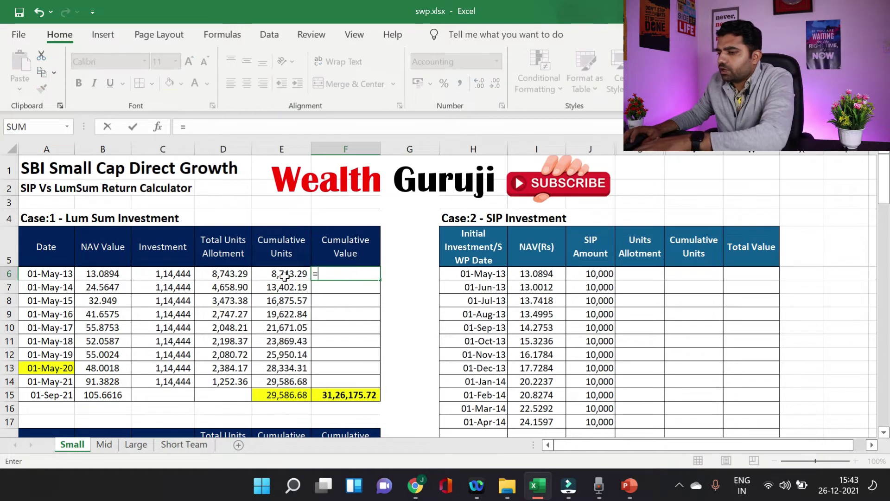
click(282, 273)
text(*)
click(111, 278)
key(Return)
click(368, 273)
drag(379, 280, 378, 388)
Review the yearly lump sum case: its investments, end date and final Cumulative Value in F15
click(360, 343)
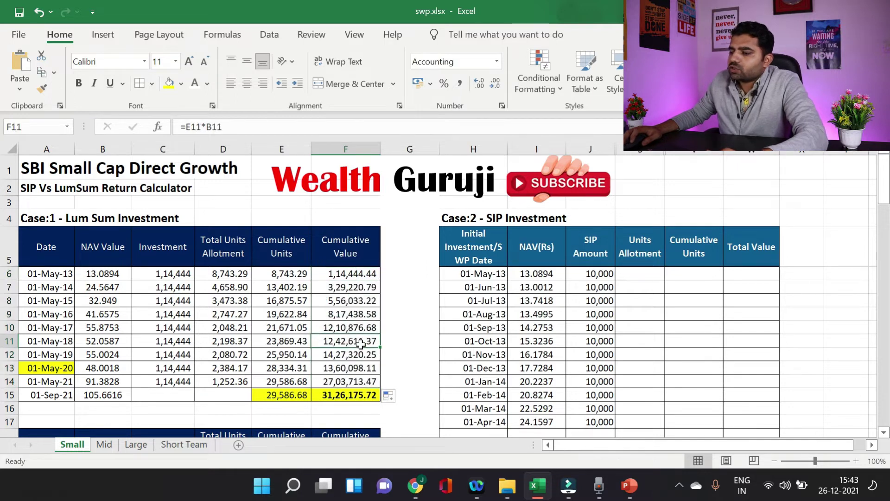
click(362, 384)
click(363, 395)
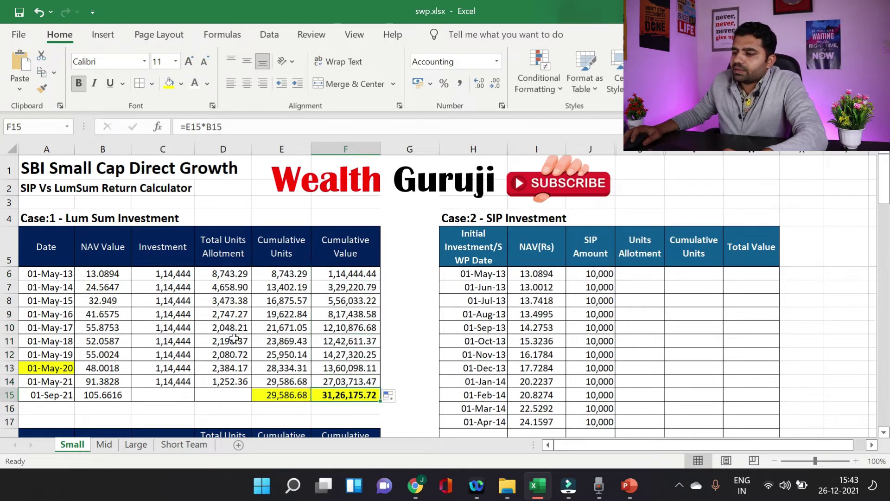
drag(181, 276, 185, 376)
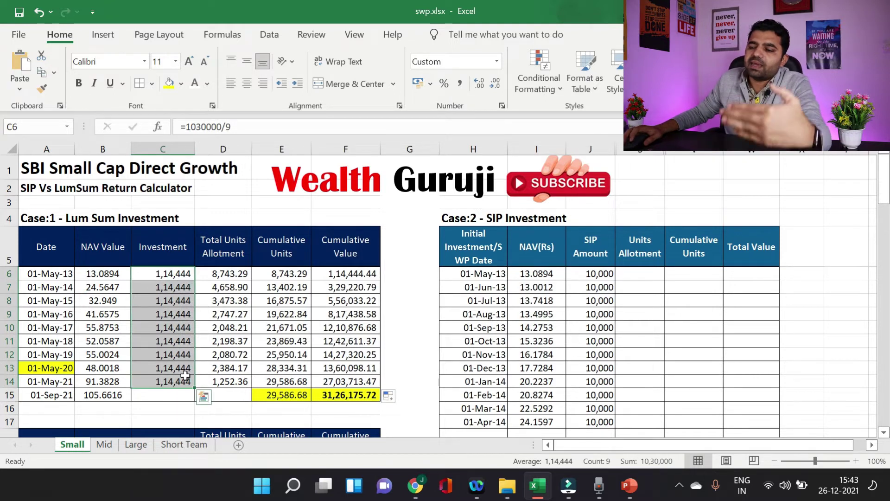
click(174, 274)
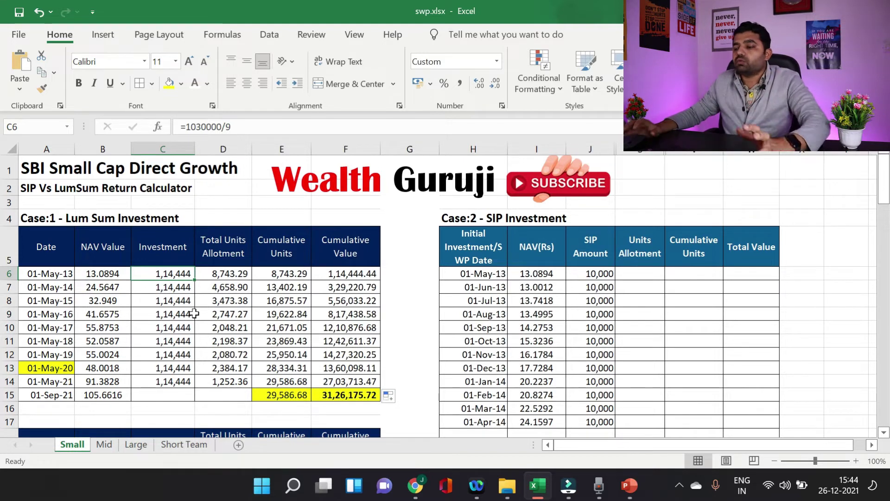
click(51, 396)
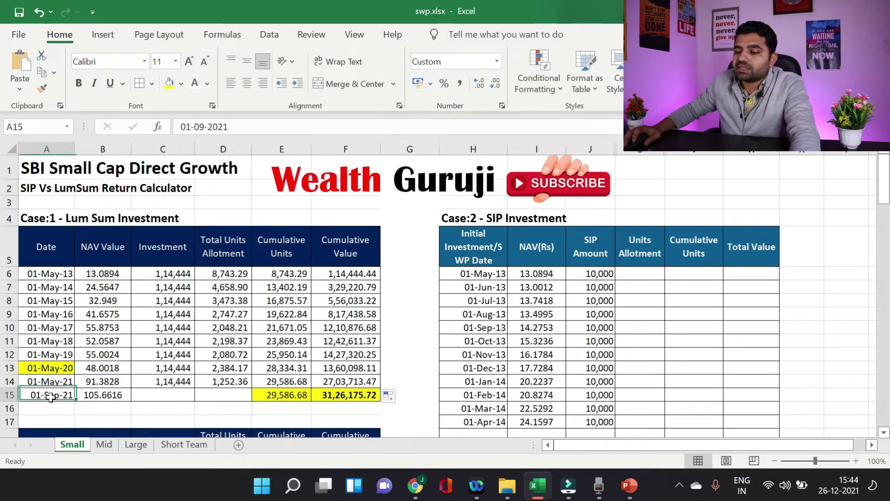
click(336, 394)
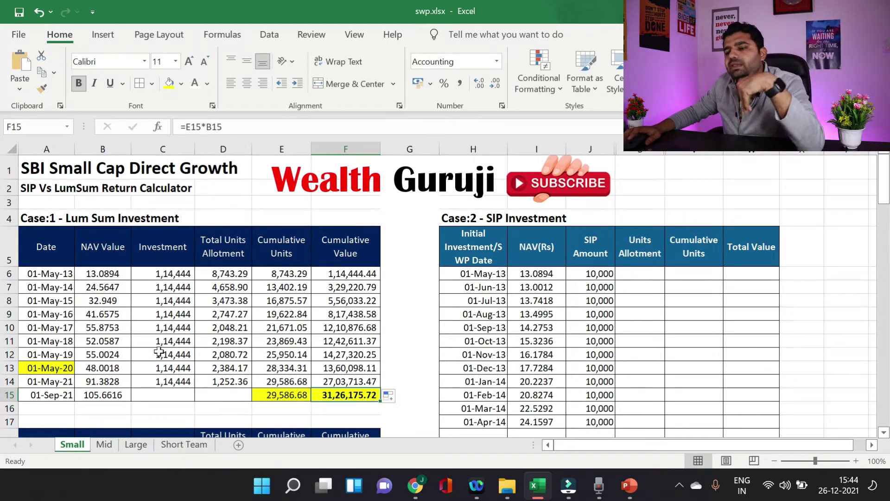
Enter 1030000 as the one-time Investment for 01-May-13 in C19 of the second lump sum table
scroll(159, 351, down, 2)
scroll(159, 355, up, 2)
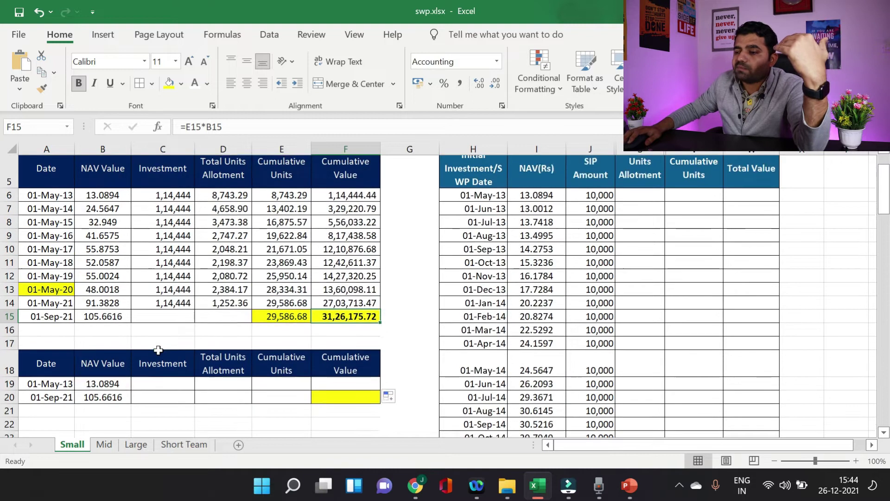
scroll(160, 361, down, 1)
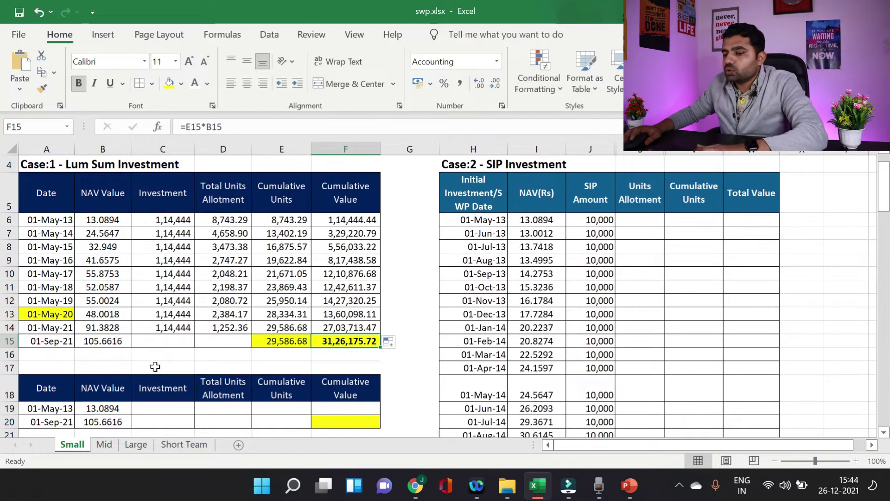
click(160, 408)
scroll(172, 434, down, 1)
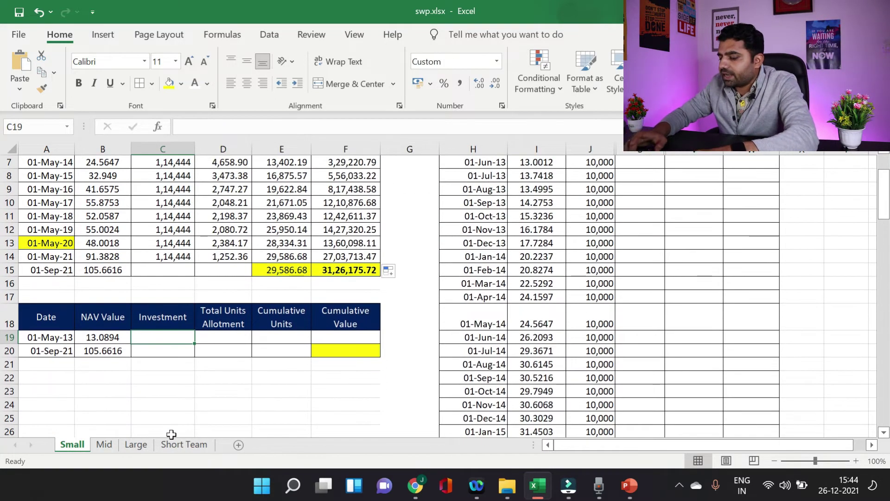
text(10,30,000)
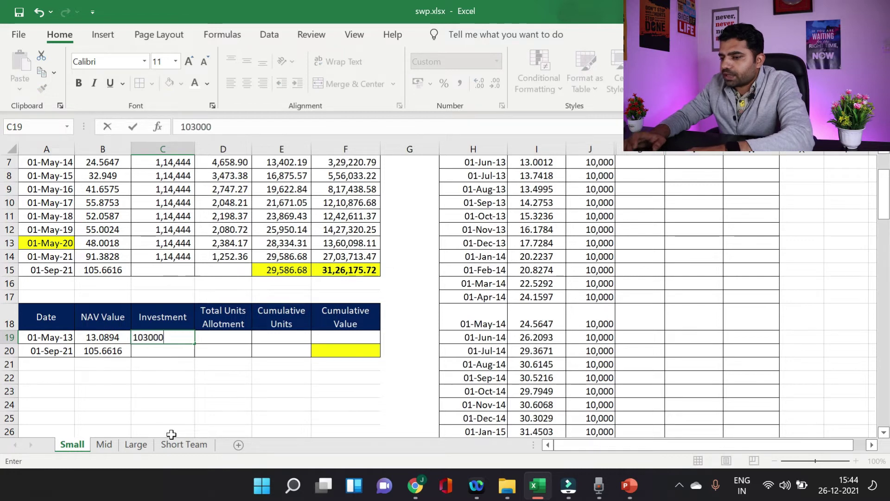
key(Return)
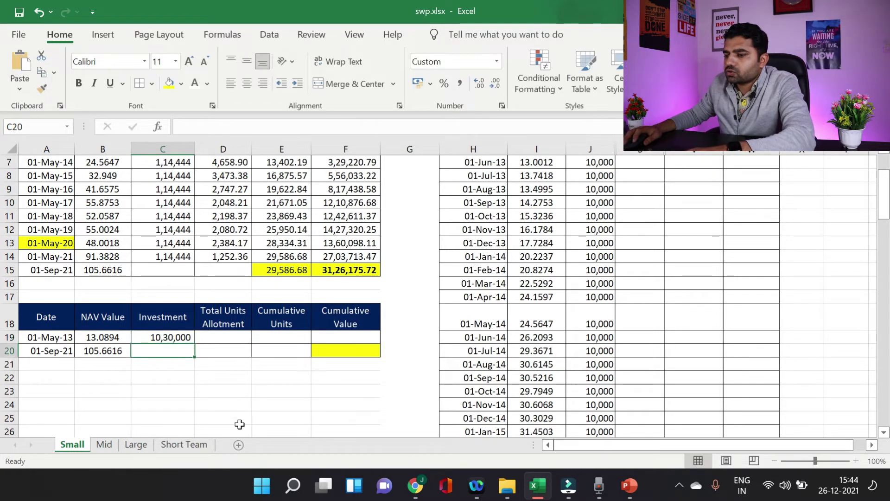
Calculate the one-time investment's Total Units Allotment in D19 with =C19/B19
click(225, 339)
text(=)
click(176, 337)
text(/)
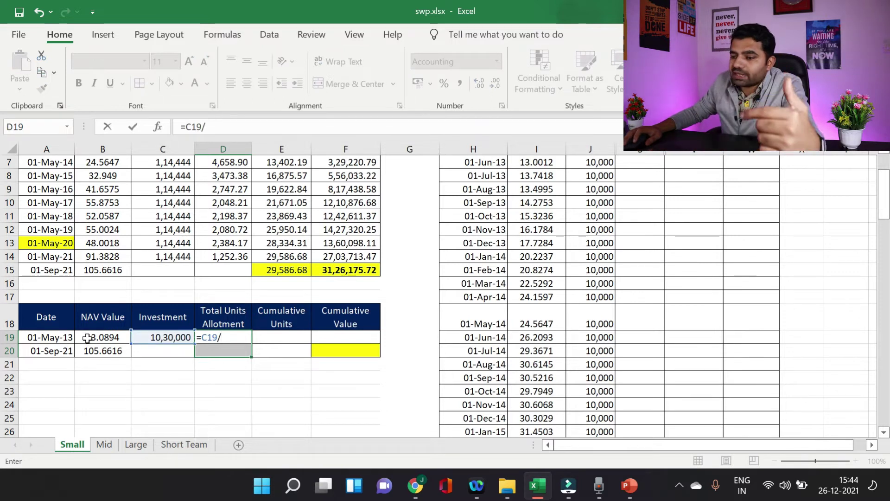
click(88, 338)
key(Return)
click(292, 338)
click(218, 338)
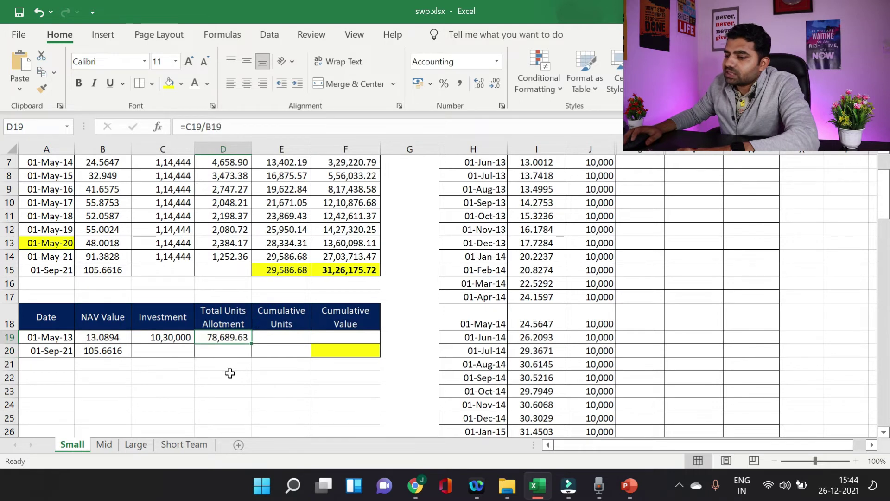
text(=)
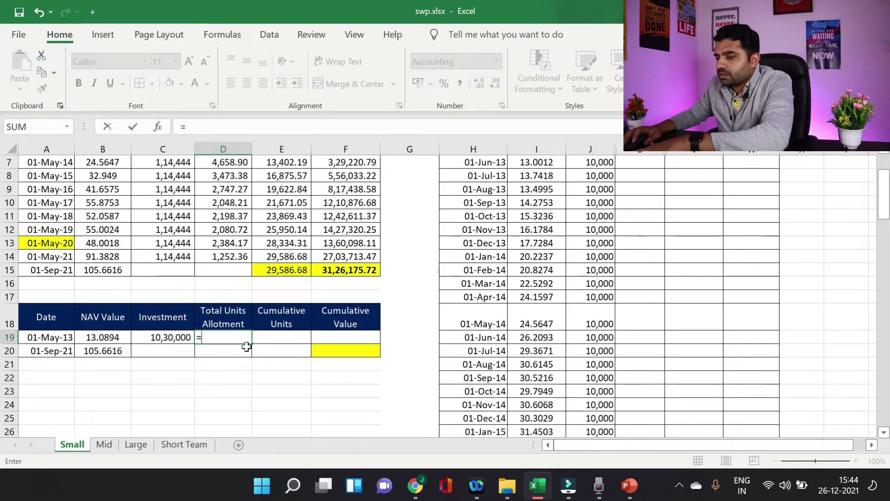
key(Escape)
Set the one-time case's Cumulative Units in E19 to =D19 and Cumulative Value in F19 to =E19*B19
click(278, 338)
text(=)
click(239, 338)
key(Return)
click(341, 336)
text(=)
click(281, 336)
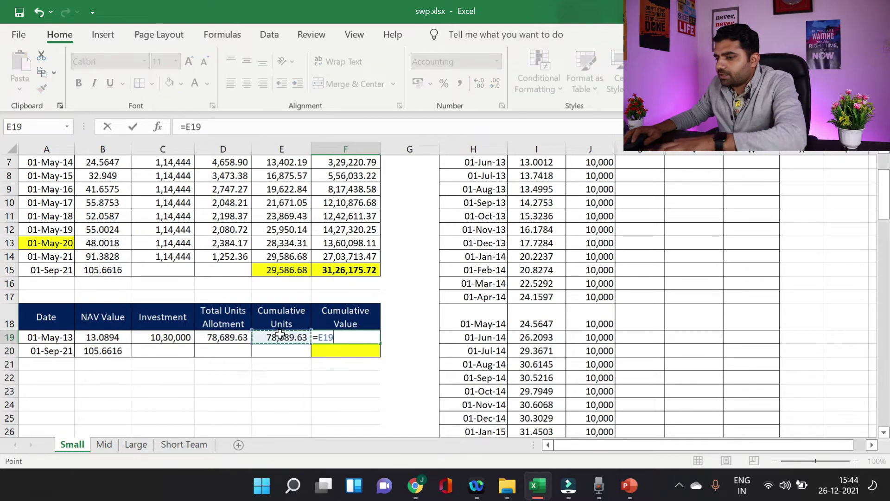
text(*)
click(106, 338)
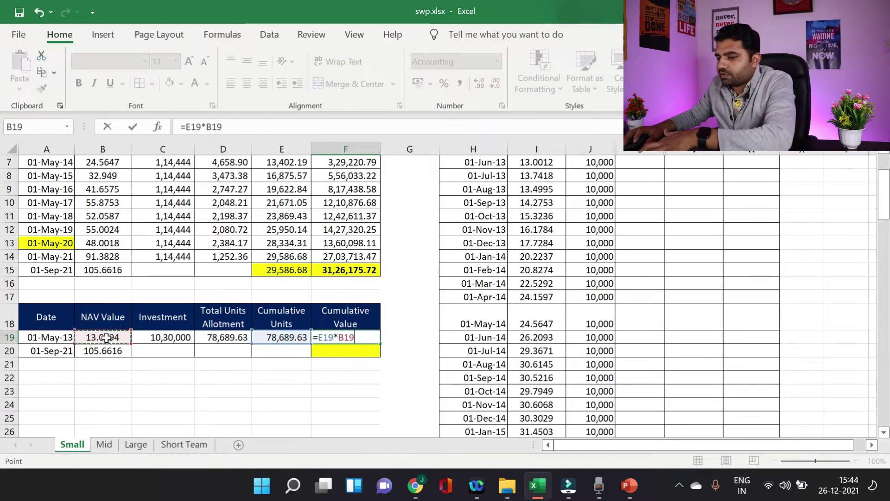
key(Return)
Compare the start and end NAV values of the one-time lump sum case and check its end date
click(229, 364)
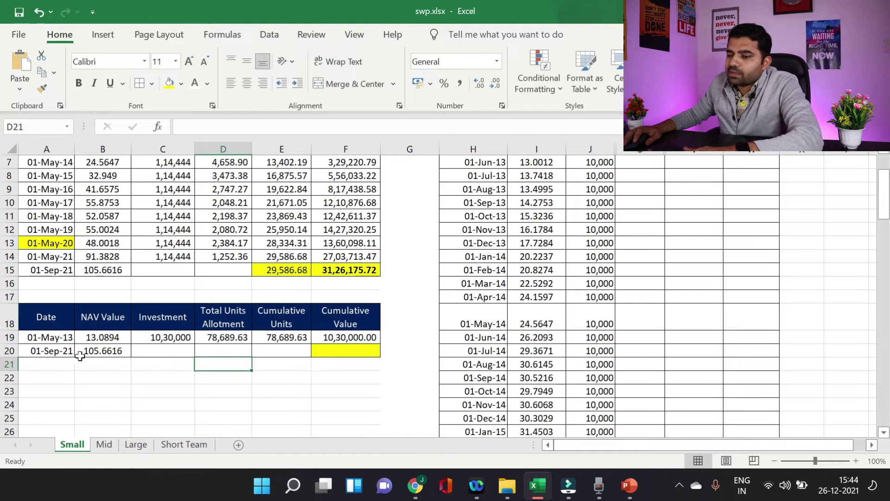
click(67, 355)
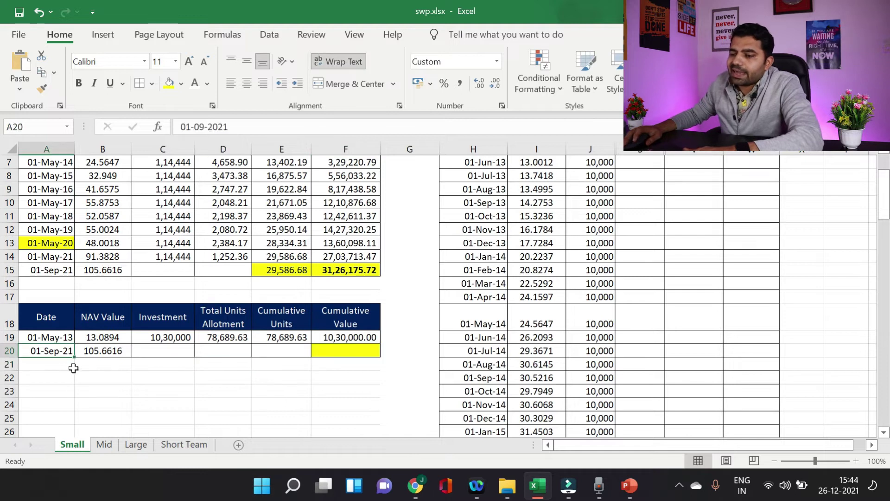
click(95, 338)
click(100, 361)
click(103, 354)
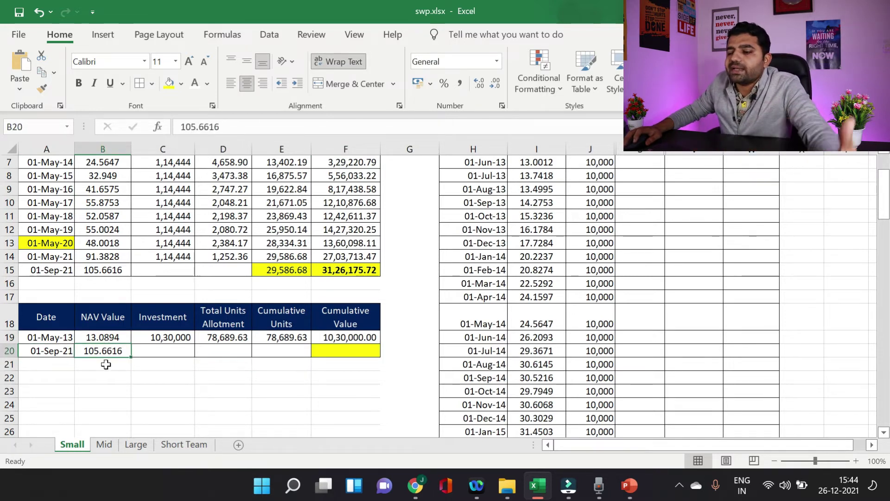
click(104, 338)
click(105, 352)
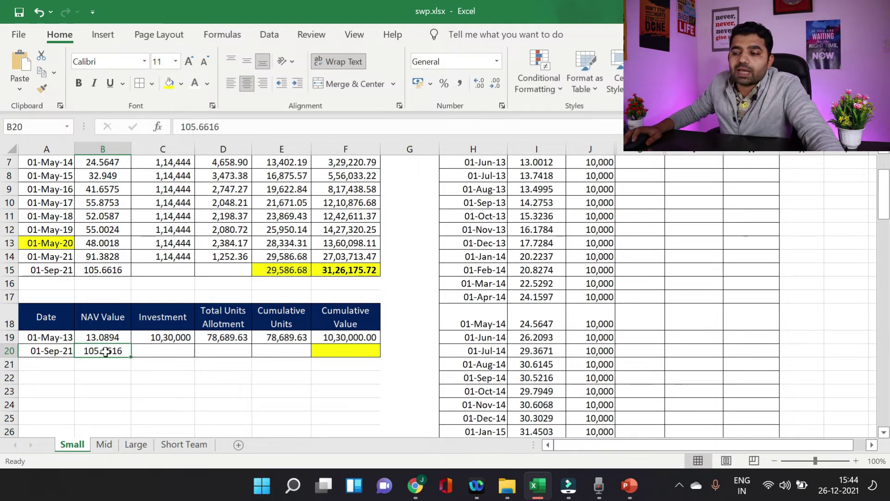
Calculate the one-time investment's final Cumulative Value for 01-Sep-21 in F20 with =E19*B20
click(102, 338)
click(106, 351)
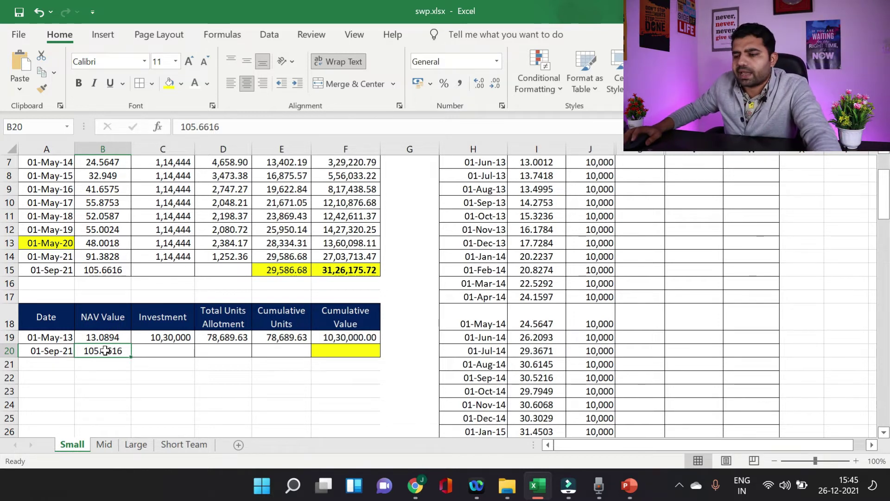
click(116, 365)
click(338, 351)
click(337, 366)
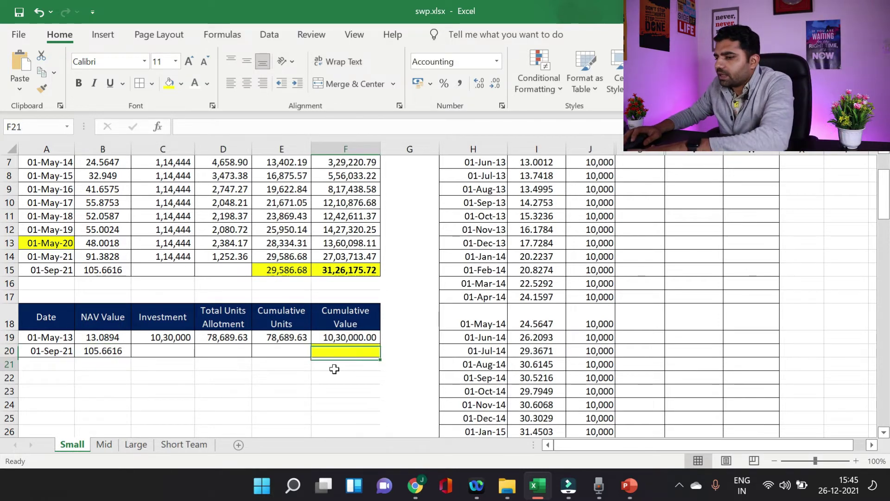
text(=)
key(Escape)
click(334, 351)
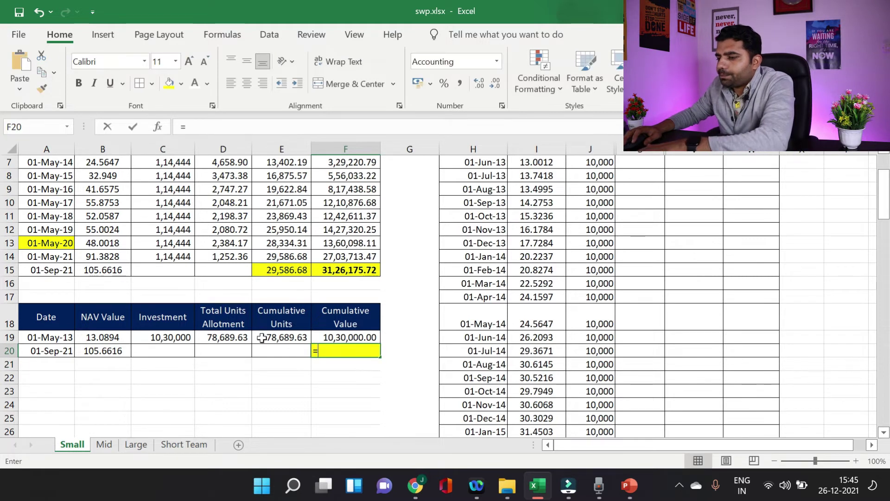
click(298, 338)
text(*)
click(111, 351)
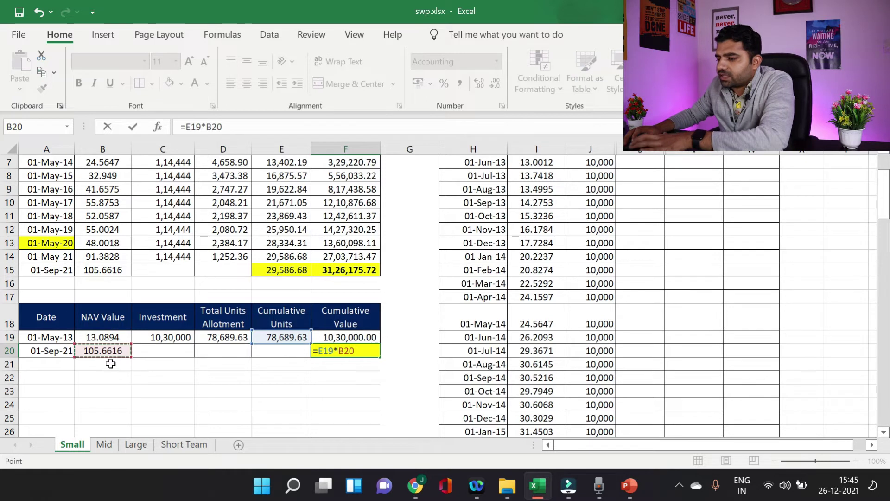
key(Return)
click(322, 351)
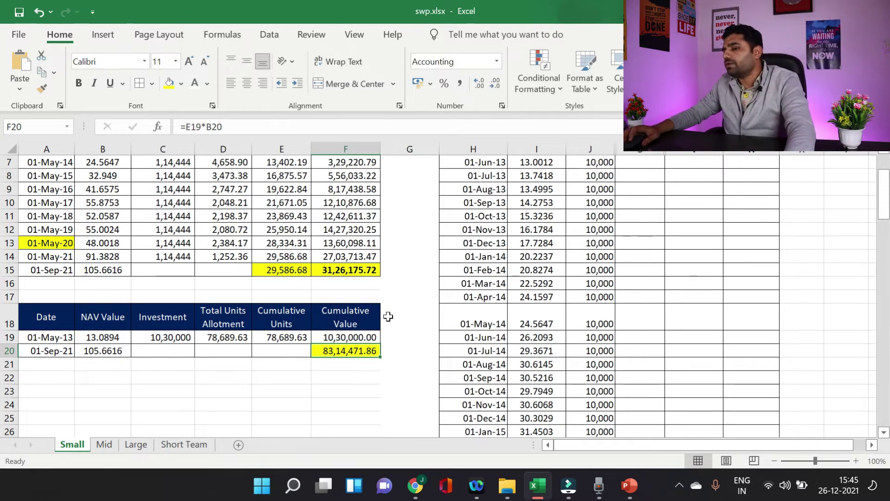
Calculate the first SIP Units Allotment in S6 with =J6/I6 and fill the formula down to S7
scroll(404, 327, up, 2)
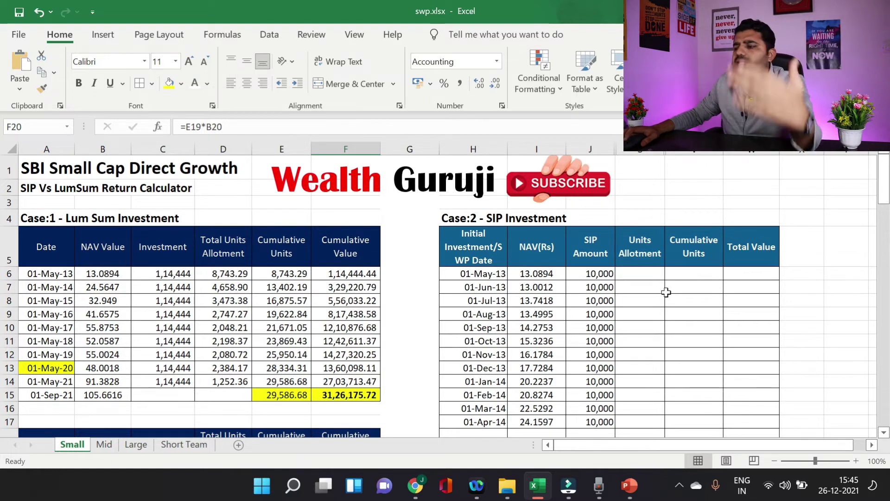
scroll(666, 292, down, 17)
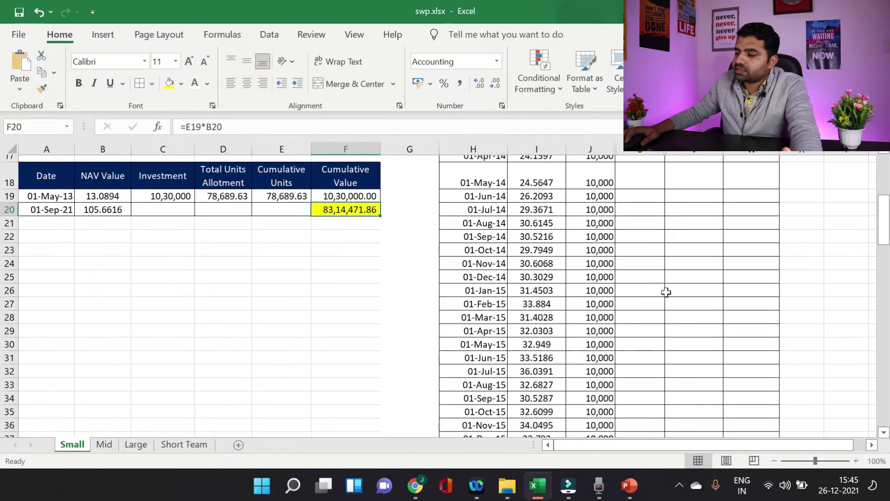
scroll(666, 292, up, 17)
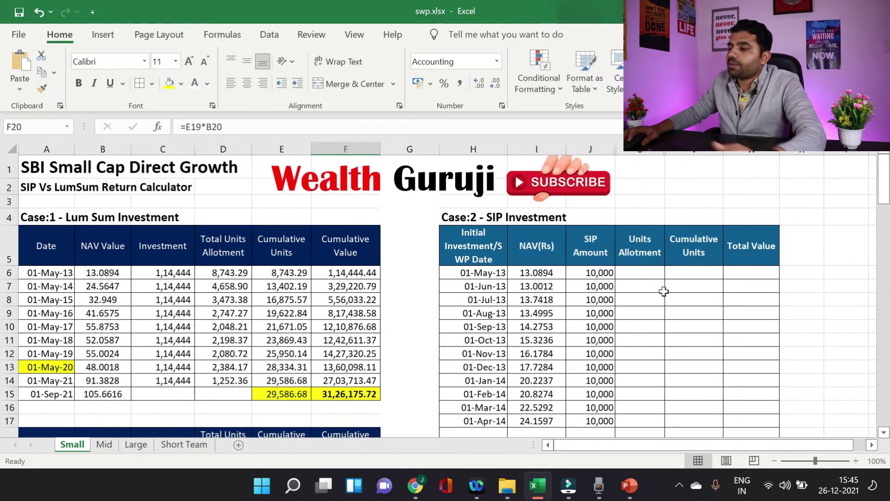
click(638, 272)
text(=)
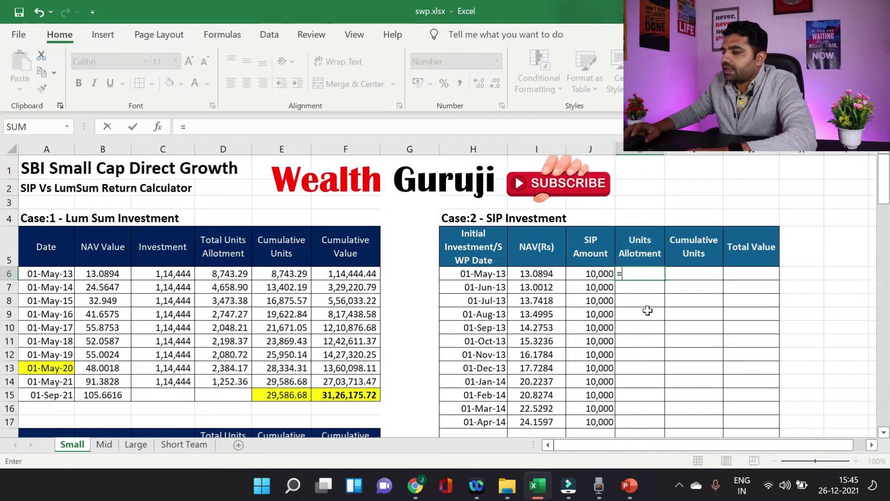
click(600, 273)
text(/)
click(538, 274)
key(Return)
click(655, 274)
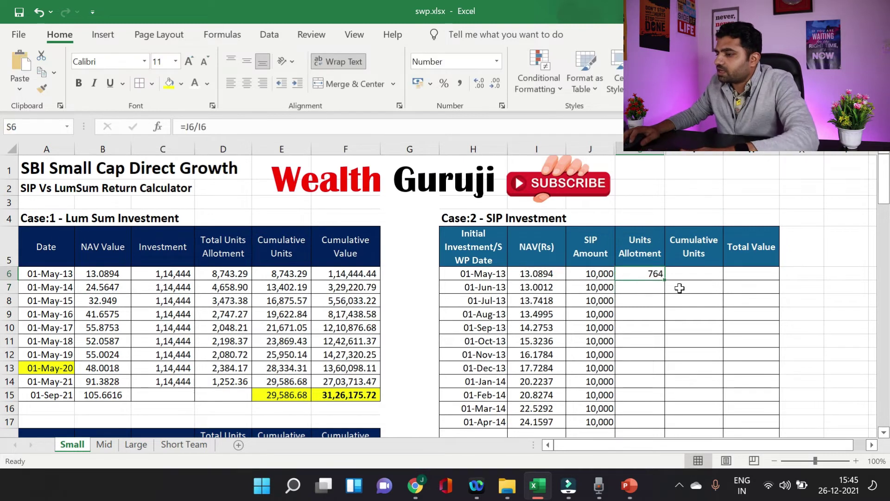
drag(667, 281, 668, 293)
Set the SIP Cumulative Units in V6 to =S6 and in V7 to =V6+S7
click(712, 274)
text(=)
click(650, 274)
key(Return)
text(=)
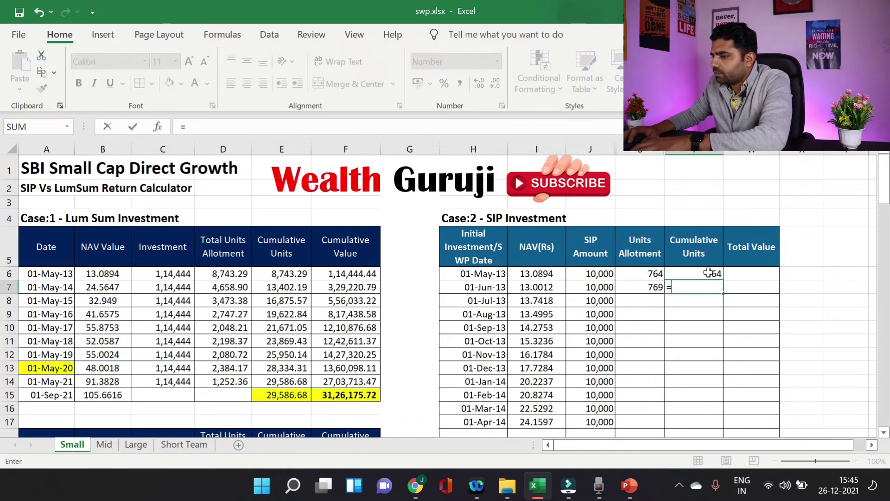
click(709, 273)
text(+)
click(649, 287)
Calculate the SIP Total Value in W6 with =V6*I6 and fill the formula down to W7
click(745, 274)
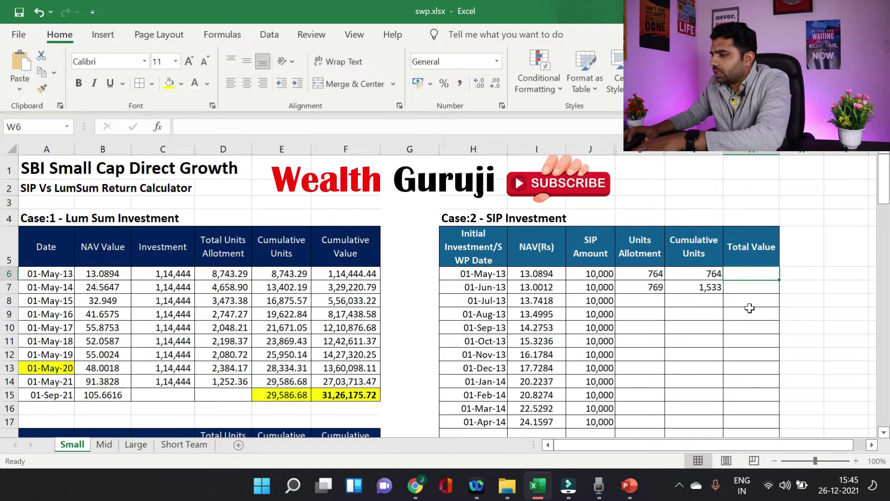
text(=)
click(709, 274)
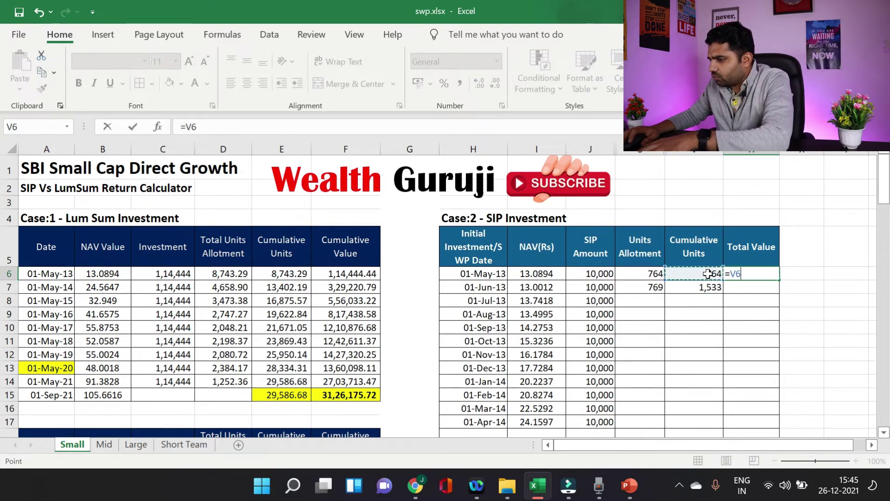
text(*)
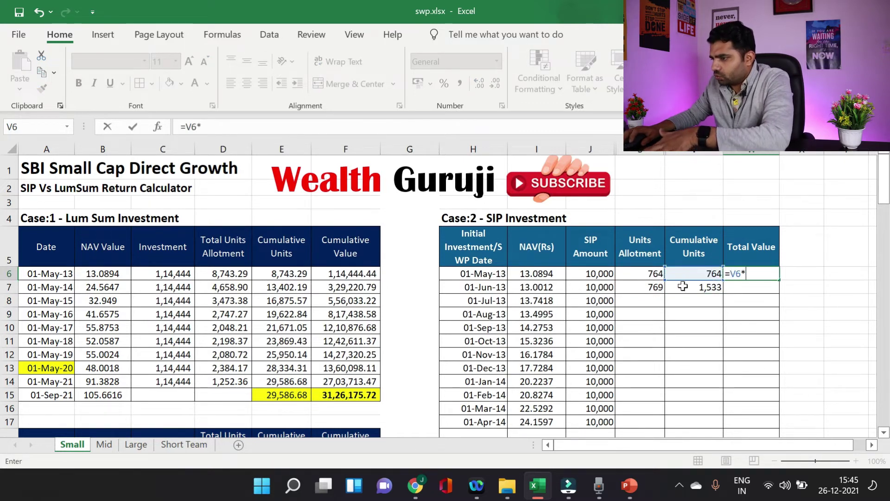
click(558, 277)
key(Return)
click(770, 276)
drag(786, 280, 761, 290)
click(751, 341)
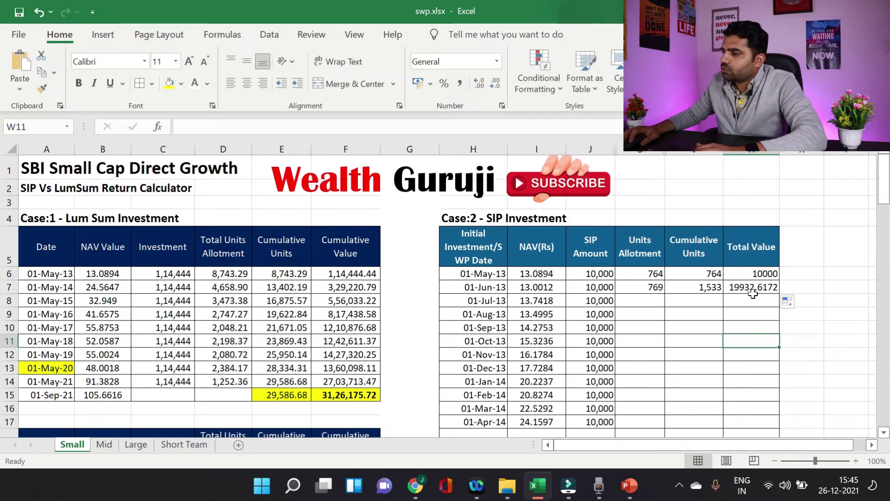
Fill the row 7 SIP formulas down to 01-Sep-21 in row 108, and give the final Total Value in W108 a yellow fill and bold text
drag(647, 289, 771, 406)
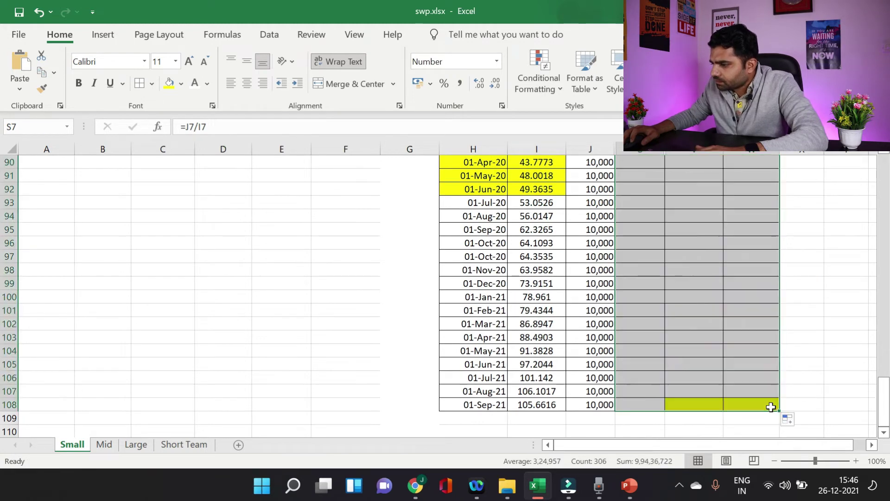
click(835, 366)
click(761, 404)
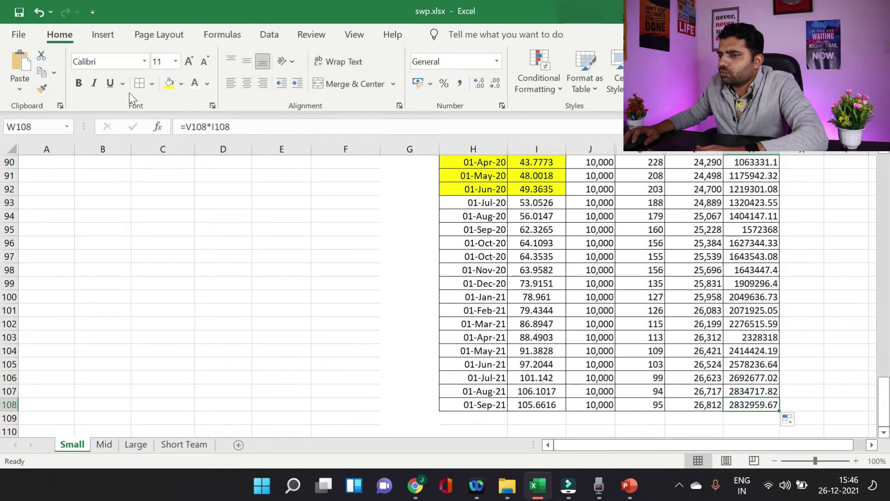
click(168, 84)
click(79, 83)
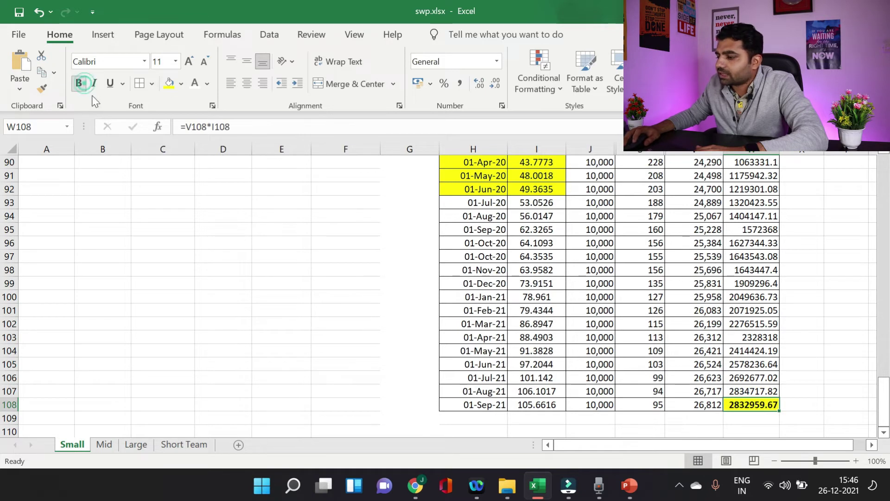
click(810, 370)
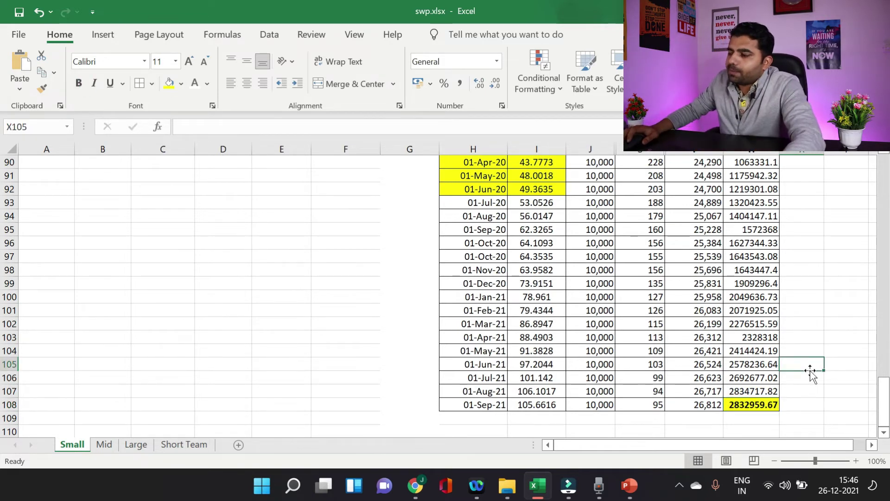
Compare the final SIP value on the Small sheet with the yearly and one-time lump sum results
scroll(810, 370, up, 20)
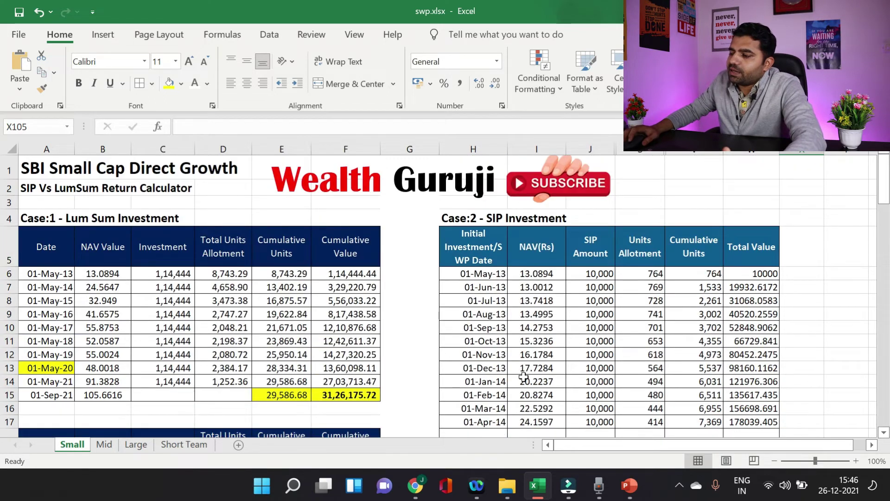
scroll(668, 334, down, 20)
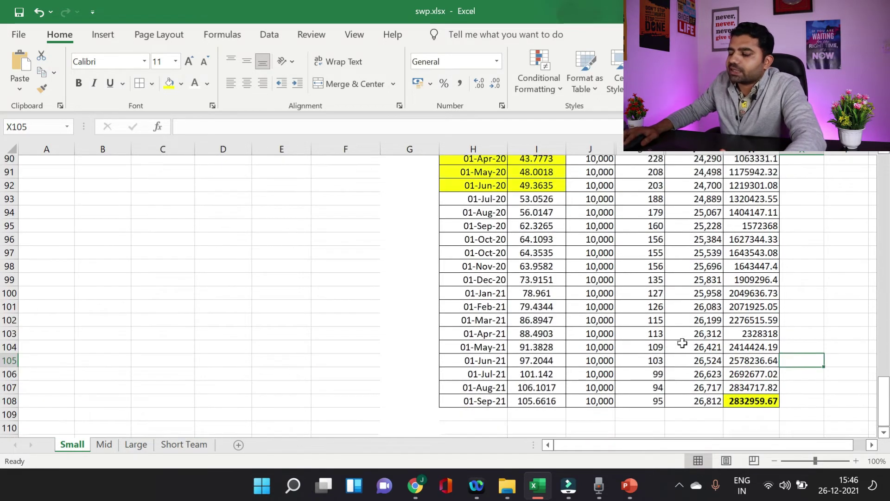
scroll(683, 342, up, 20)
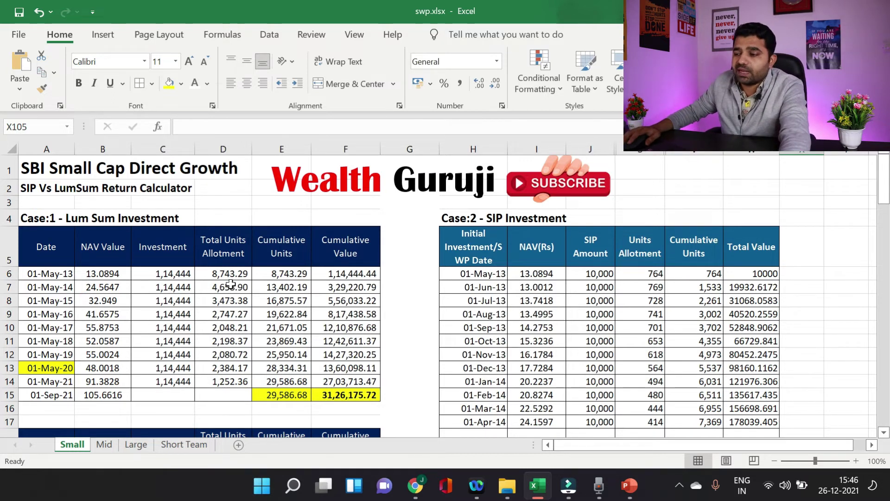
scroll(231, 284, down, 3)
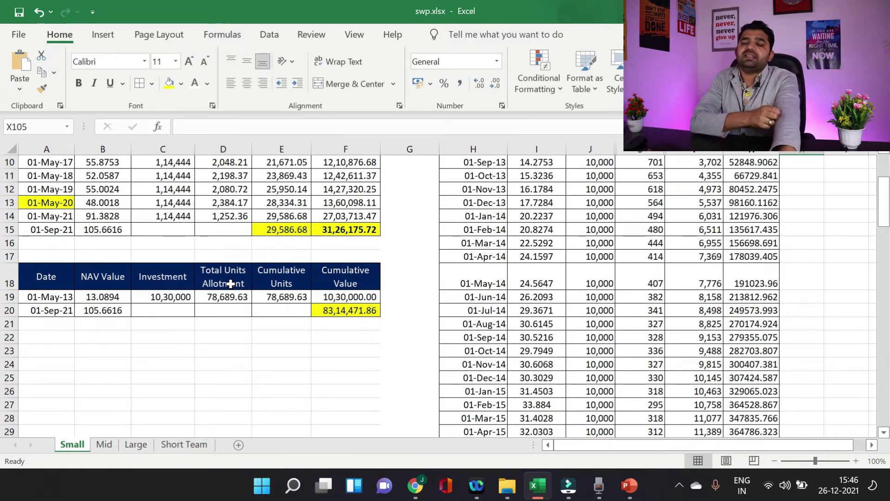
scroll(176, 367, up, 3)
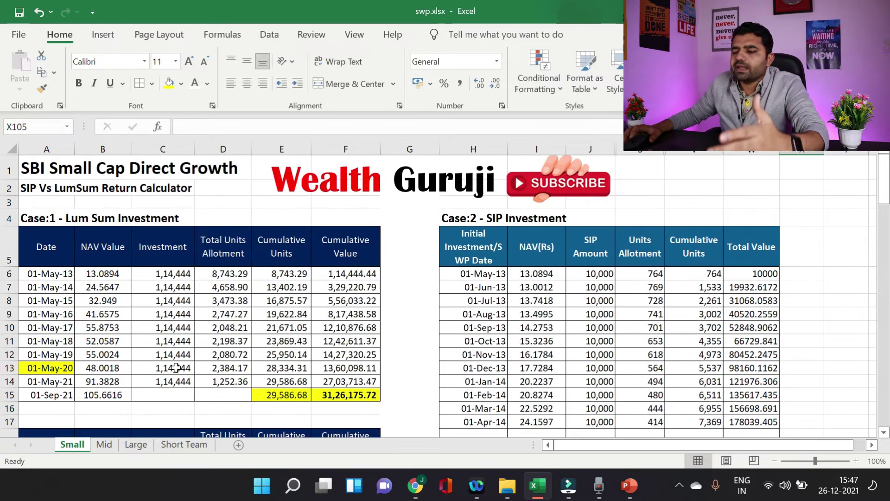
Examine the SIP table on the Mid sheet and check its final Cumulative Value for 01-Nov-21
click(114, 446)
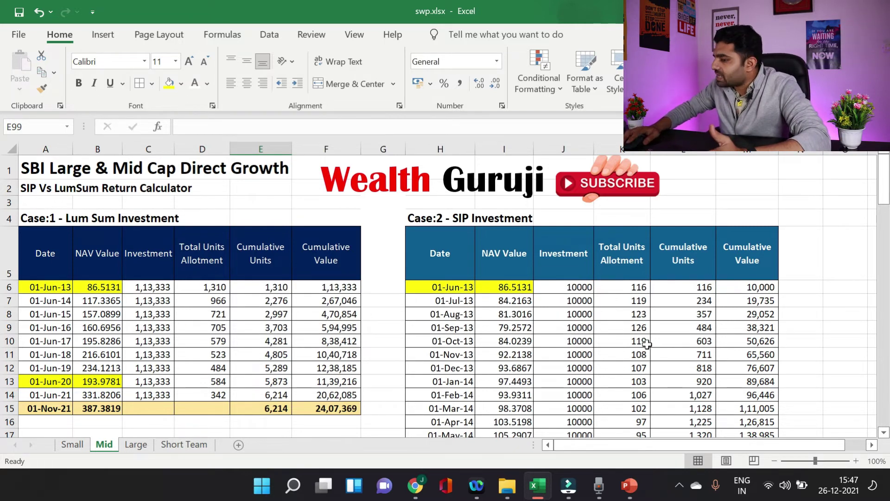
scroll(642, 341, down, 20)
scroll(690, 371, down, 5)
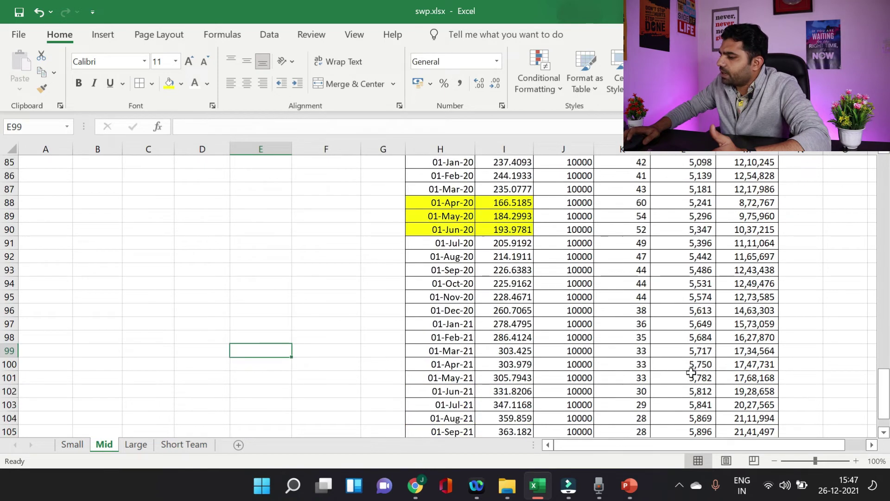
scroll(693, 372, down, 3)
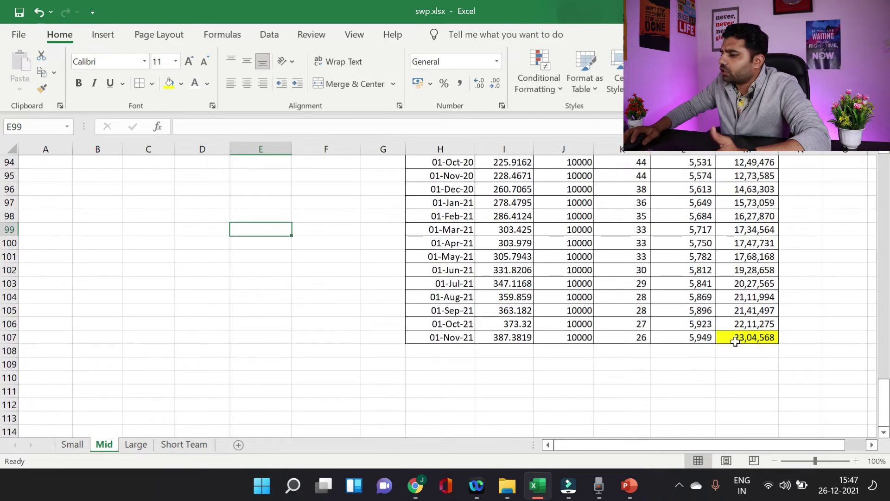
click(737, 341)
drag(884, 408, 864, 177)
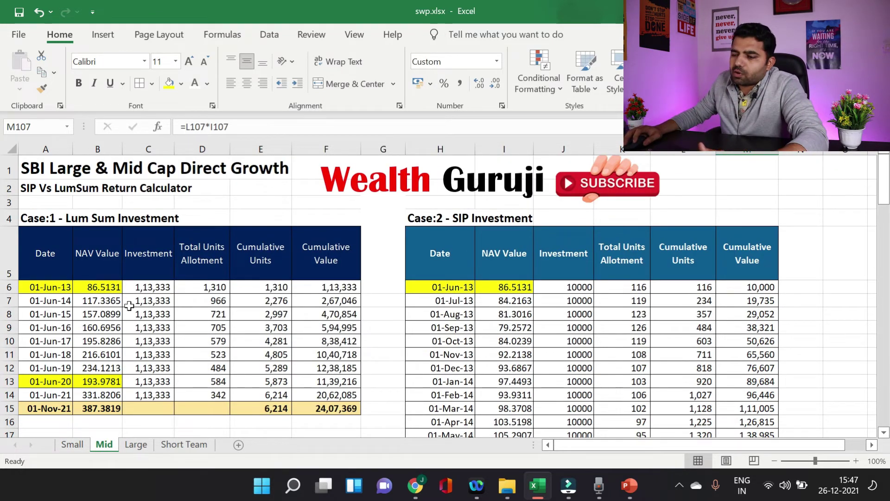
Check the yearly lump sum investments on the Mid sheet and their final Cumulative Value in F15
click(145, 300)
click(147, 327)
click(149, 381)
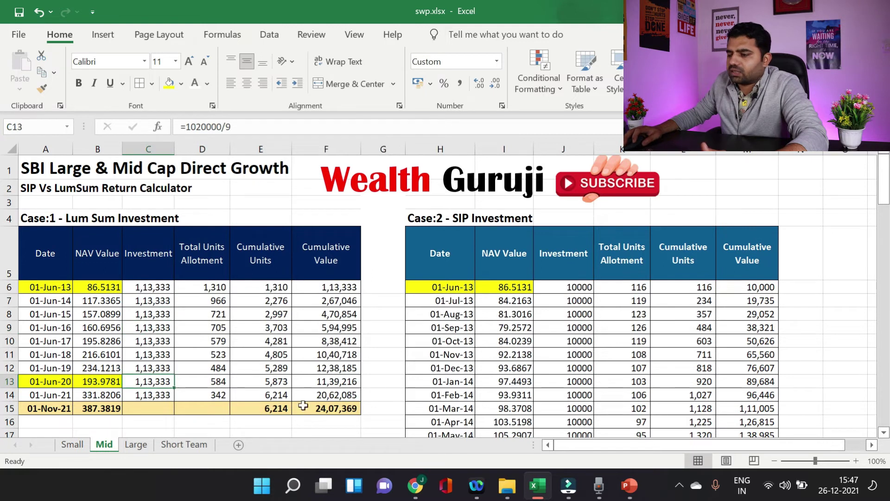
click(345, 406)
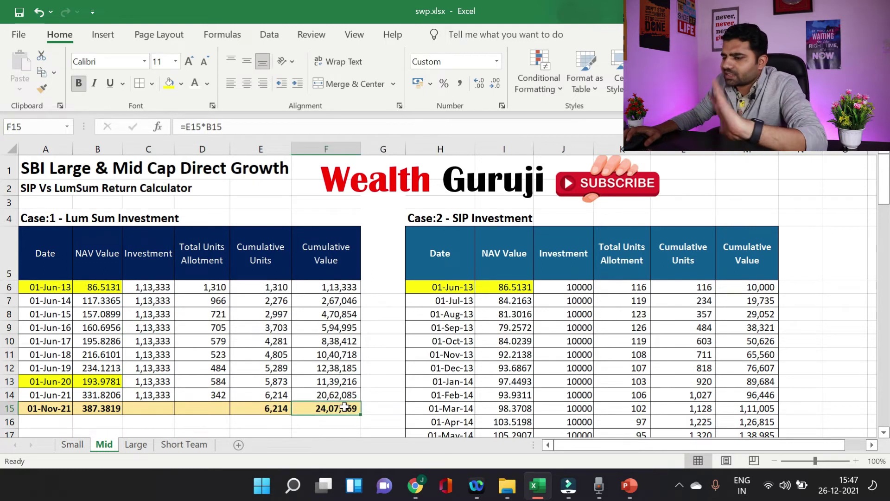
Check the Mid sheet's one-time lump sum end value in F20 and compare it with the Small sheet's result
scroll(328, 373, down, 1)
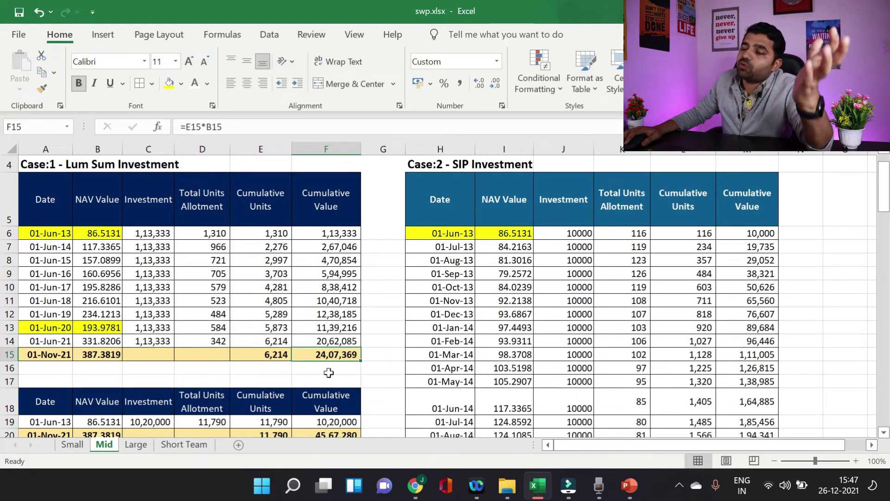
scroll(328, 372, down, 1)
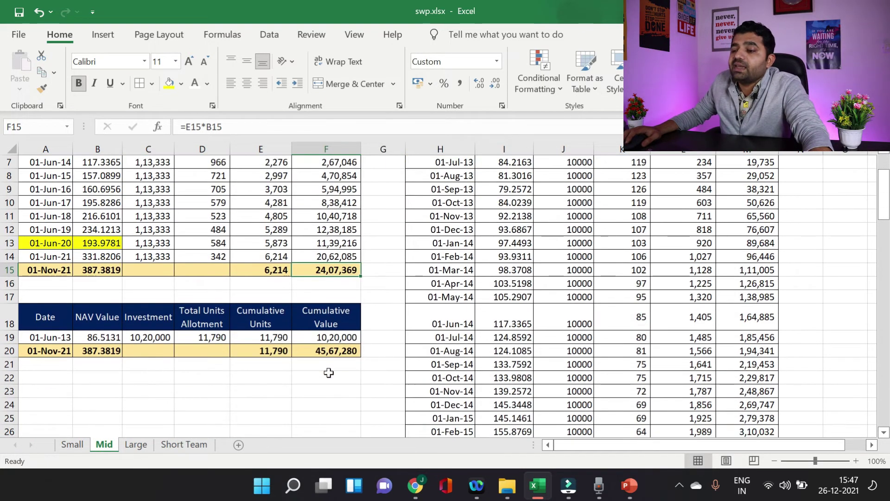
click(347, 353)
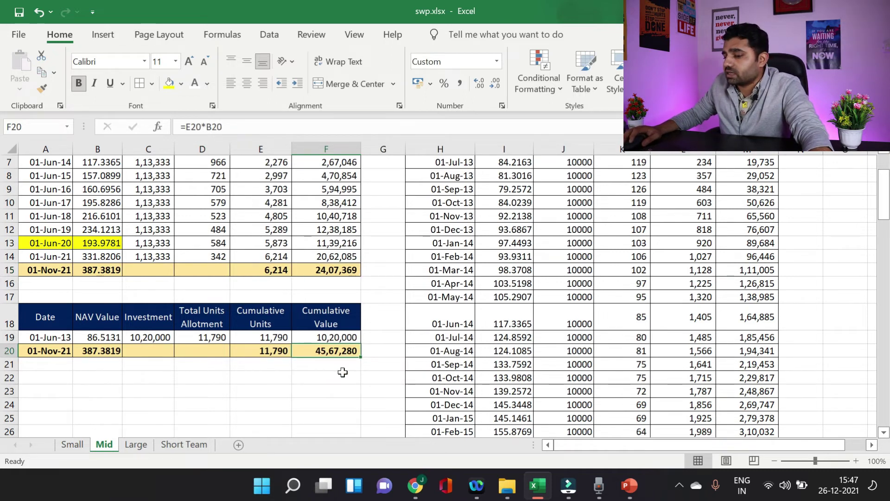
click(72, 445)
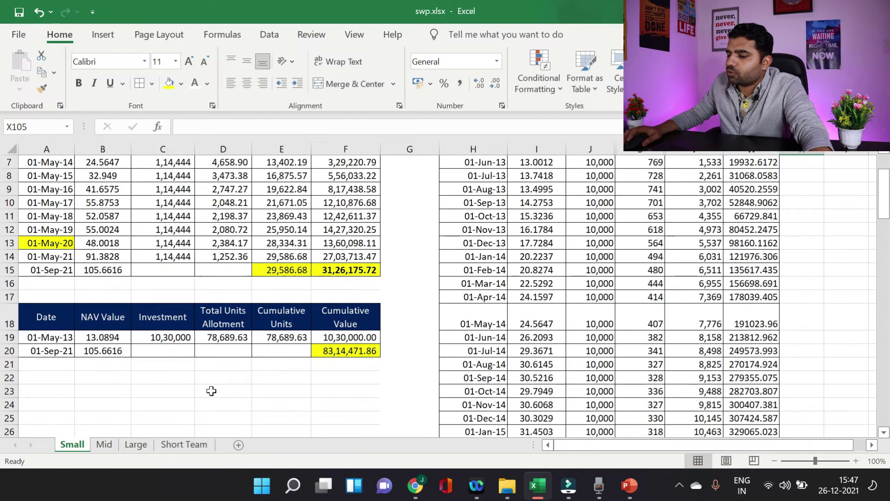
click(104, 445)
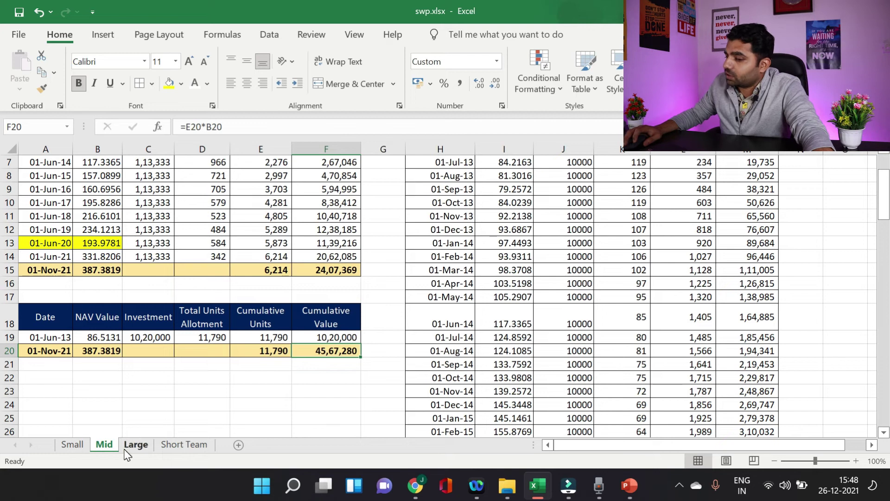
Examine the SIP table on the Large sheet and check its final Cumulative Value for 01-Dec-21
click(136, 447)
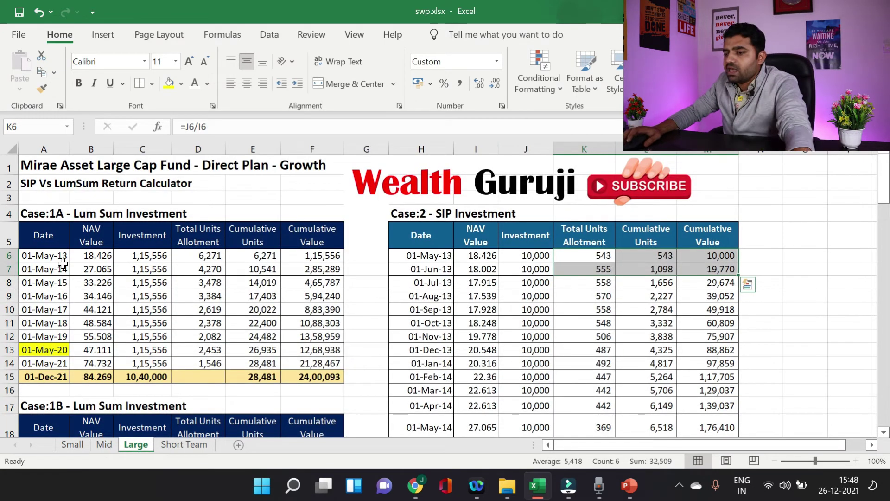
click(435, 245)
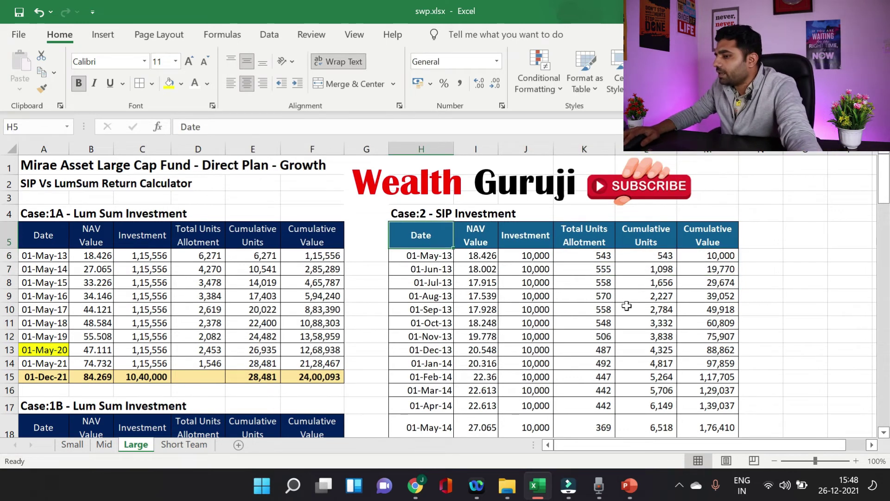
scroll(627, 309, down, 5)
scroll(627, 310, down, 20)
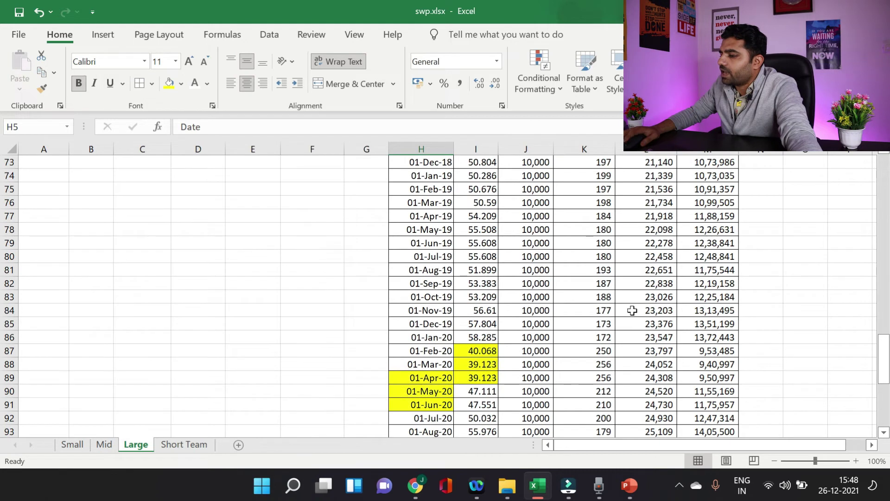
scroll(636, 309, down, 6)
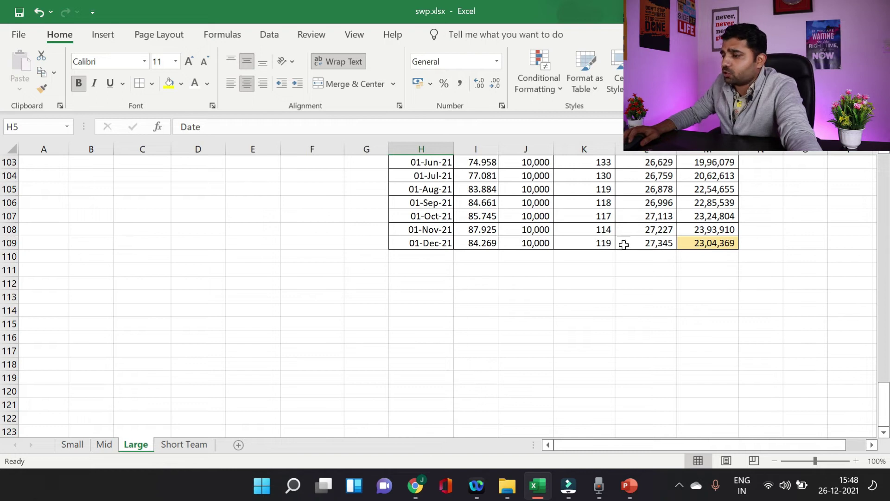
click(719, 242)
Check the Large sheet's final Cumulative Values for the yearly lump sum in F15 and the one-time lump sum in F20
drag(887, 387, 3, 151)
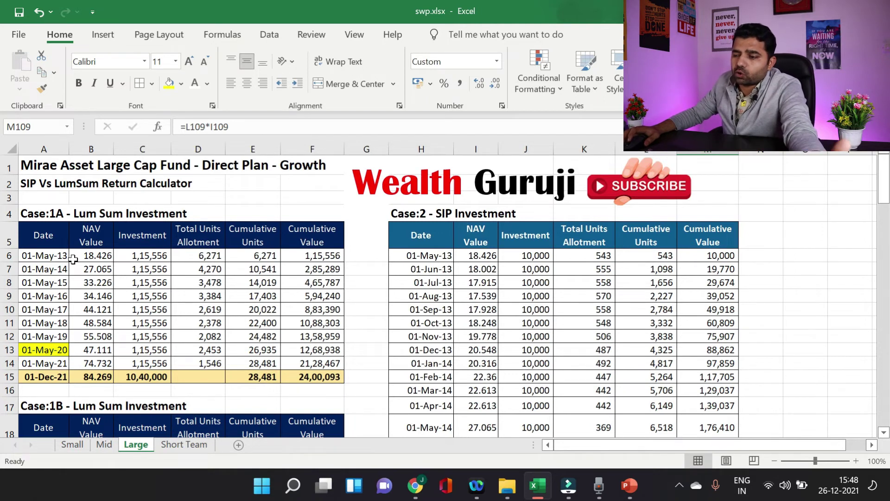
click(319, 376)
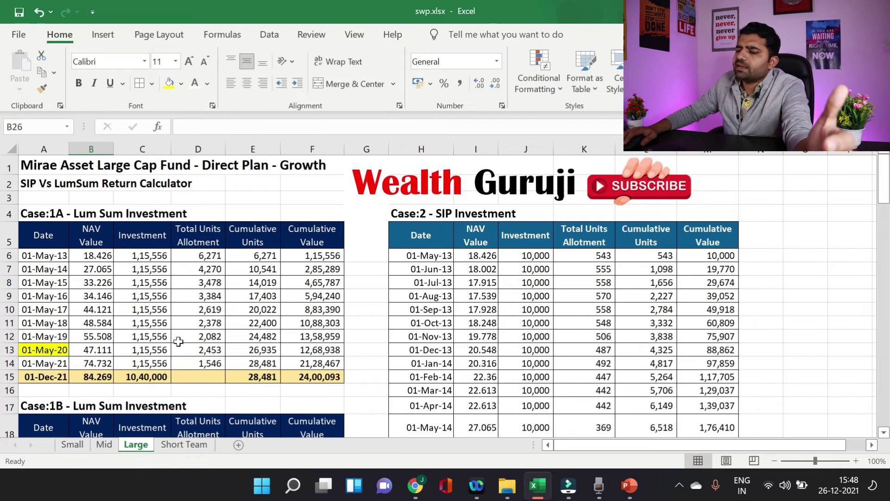
scroll(179, 341, down, 1)
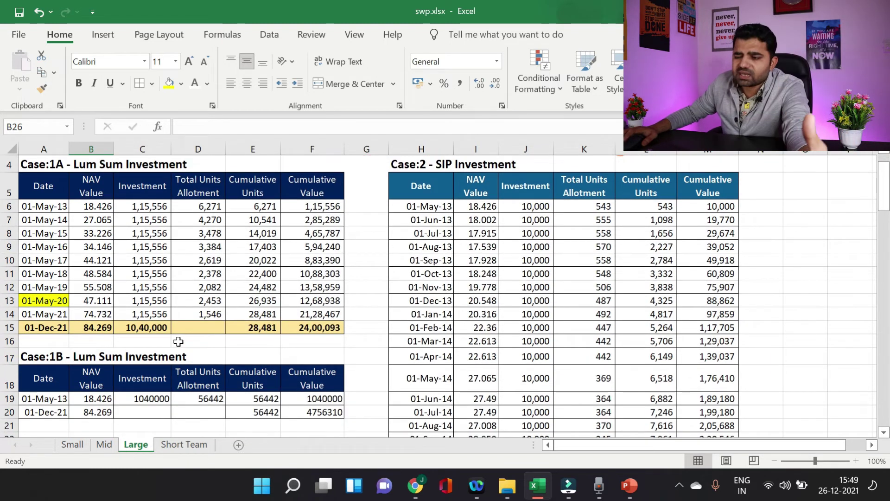
scroll(176, 342, down, 1)
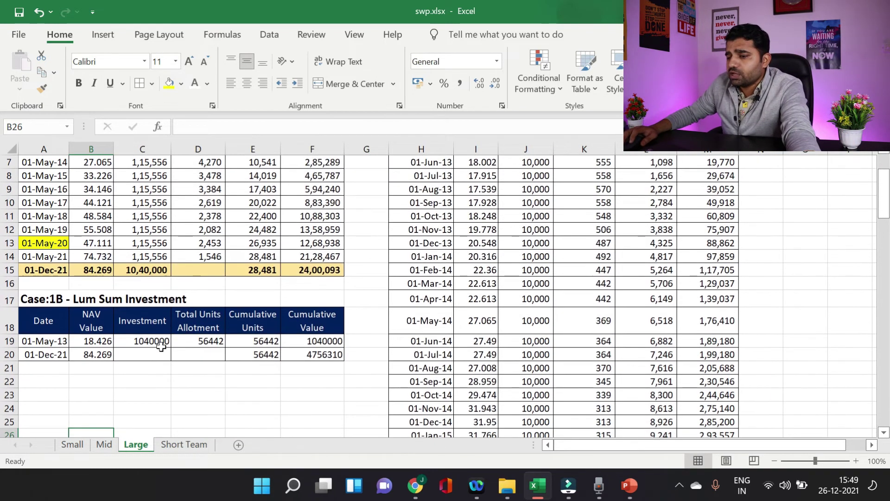
click(291, 355)
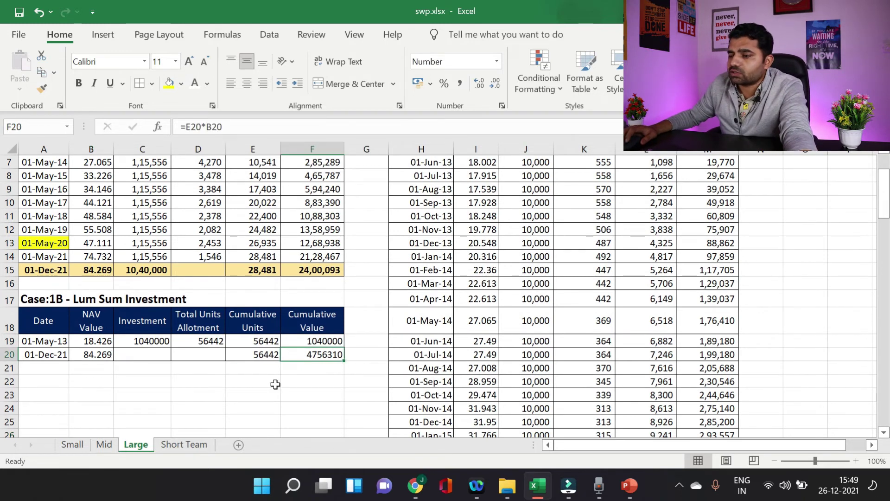
scroll(275, 383, up, 2)
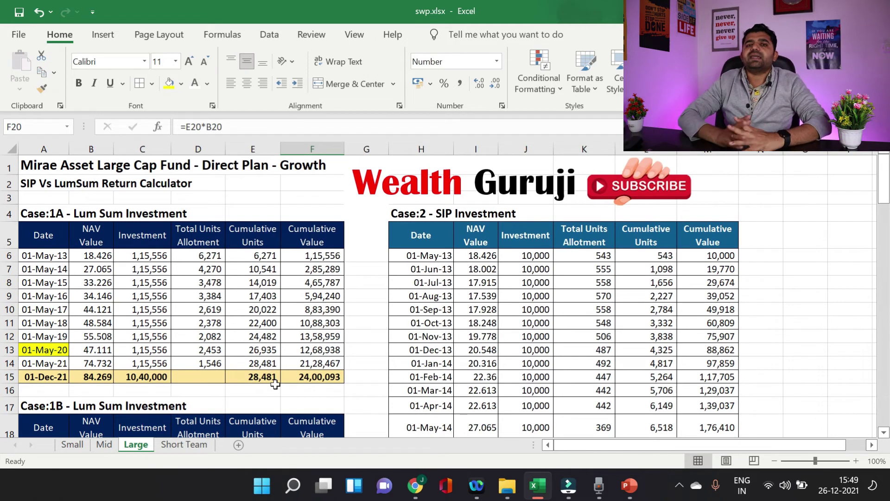